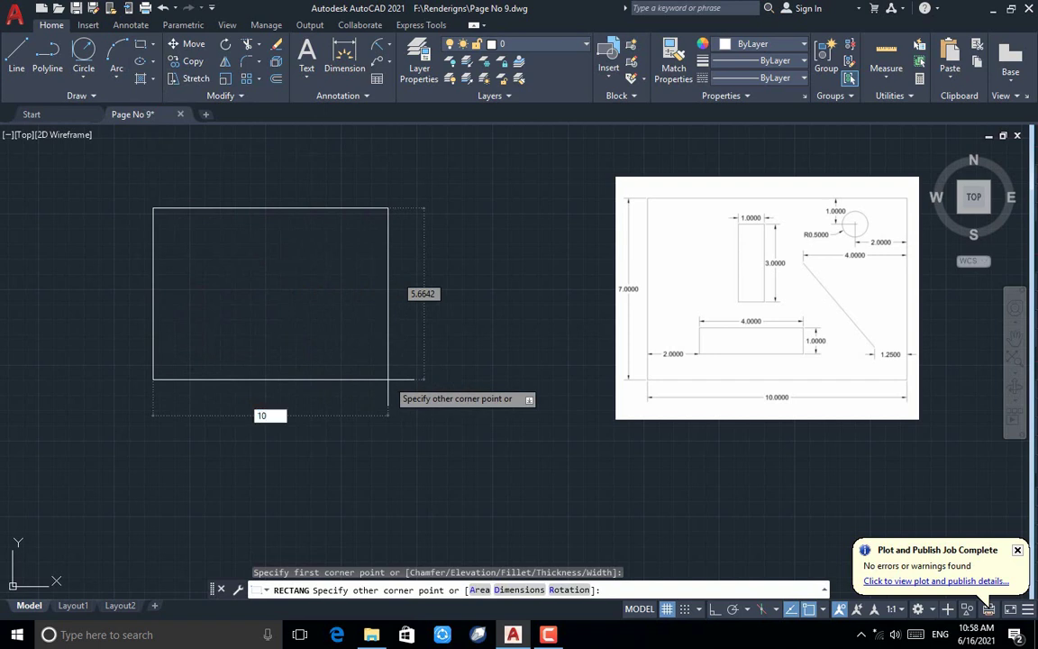
Finish the outer rectangle at 10 units wide and 7 units high
key(Tab)
key(Return)
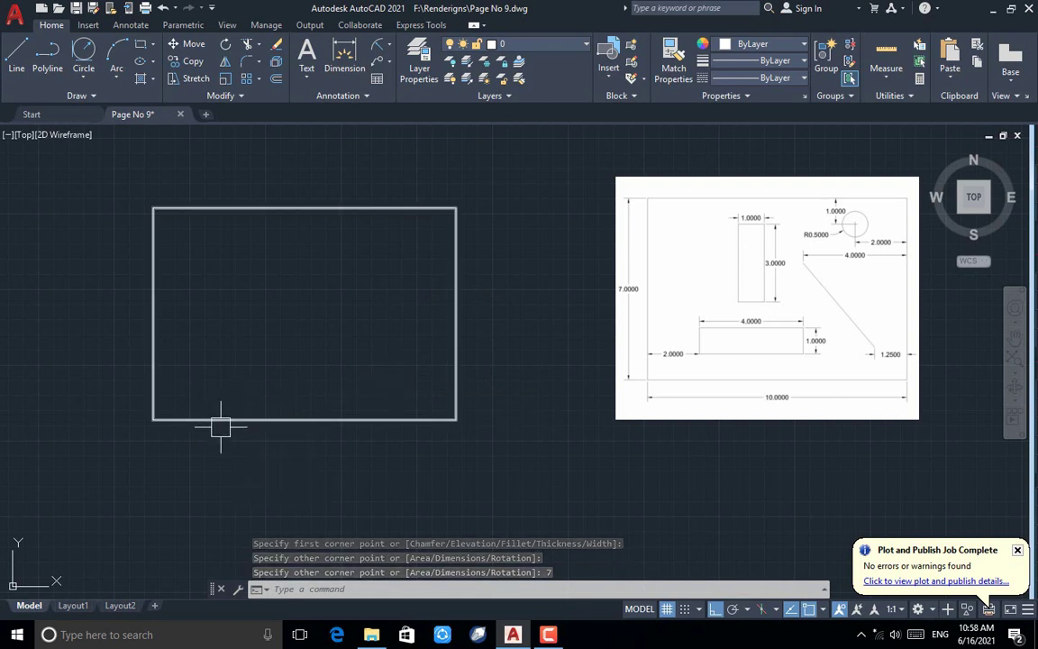
Draw a guide polyline from the outer rectangle's lower-left corner, 1 unit up and 2 units to the right
click(49, 50)
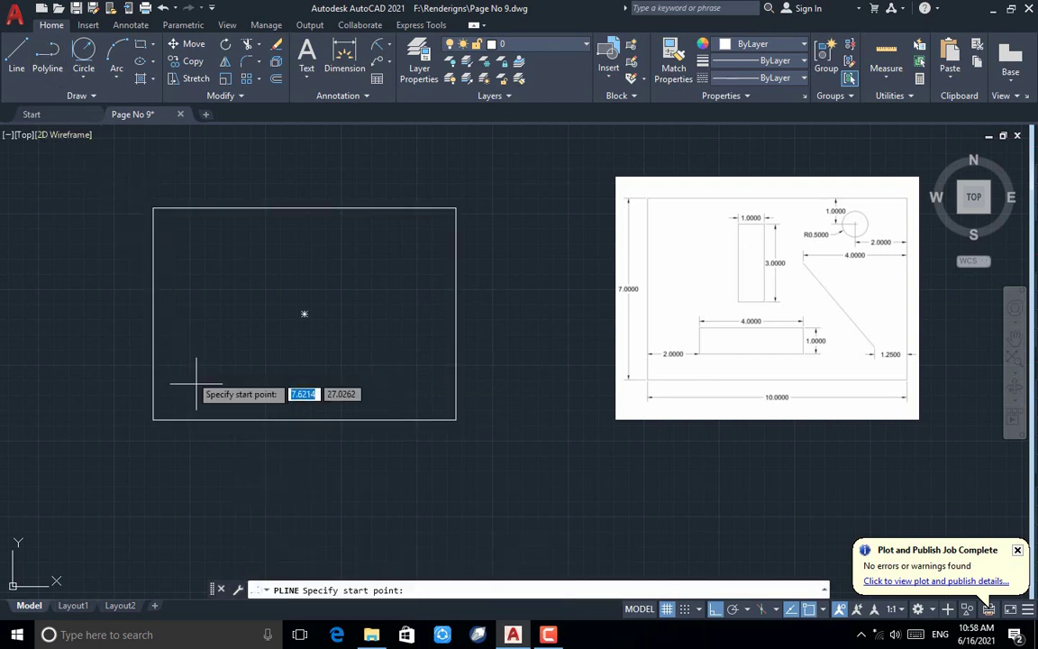
click(153, 419)
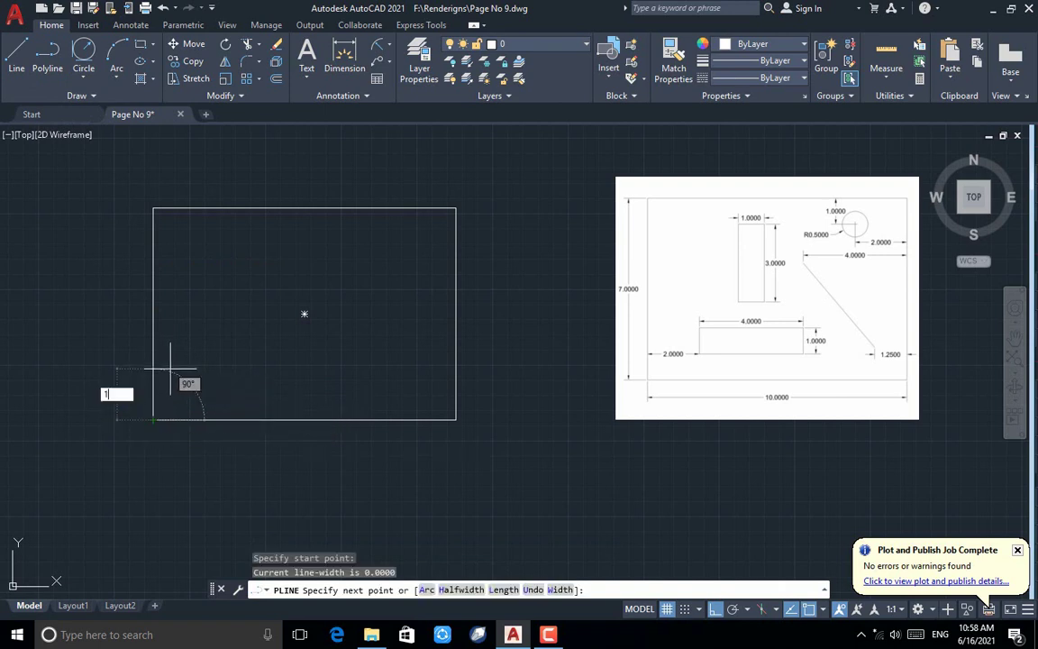
text(1)
key(Return)
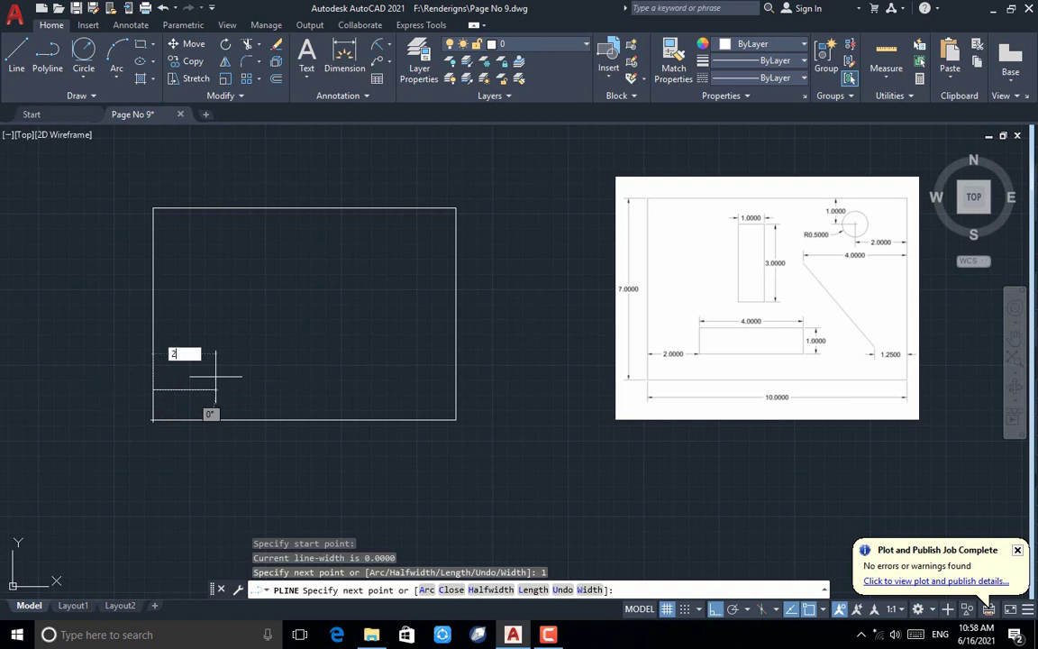
key(Return)
key(Return)
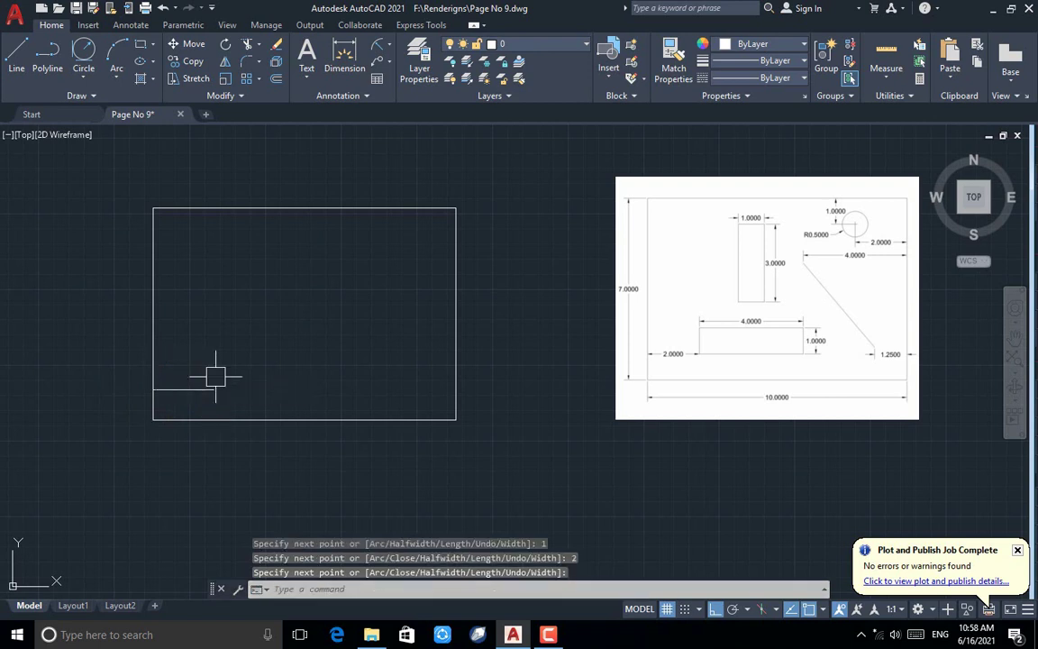
Draw a 4 by 1 horizontal rectangle with lines, its lower-left corner at the guide's end, and erase the guide polyline
click(16, 60)
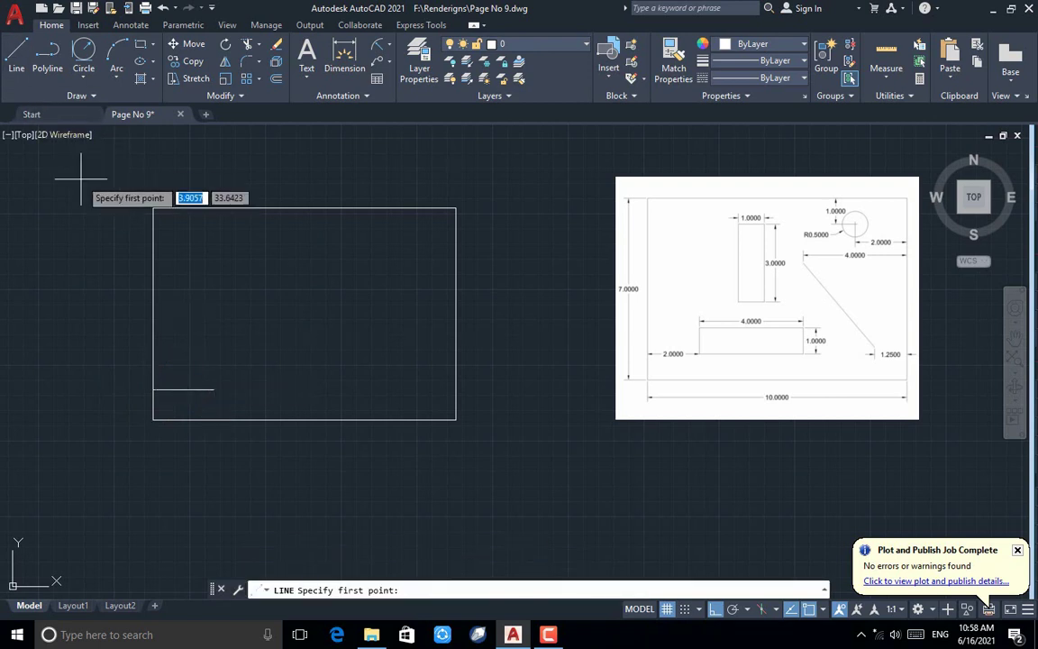
click(213, 390)
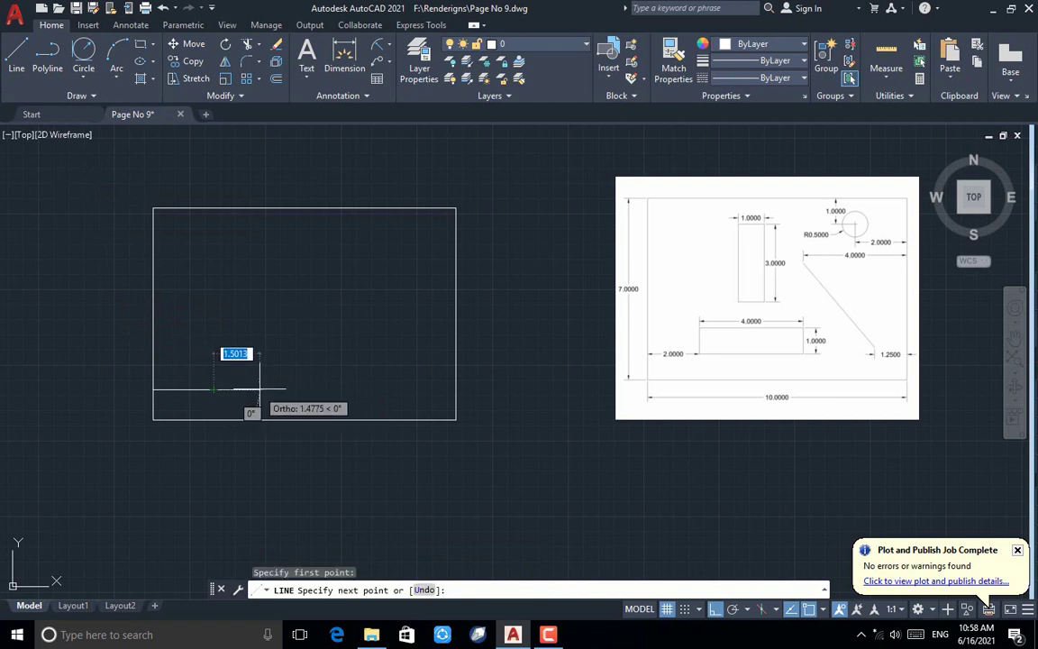
text(4)
key(Return)
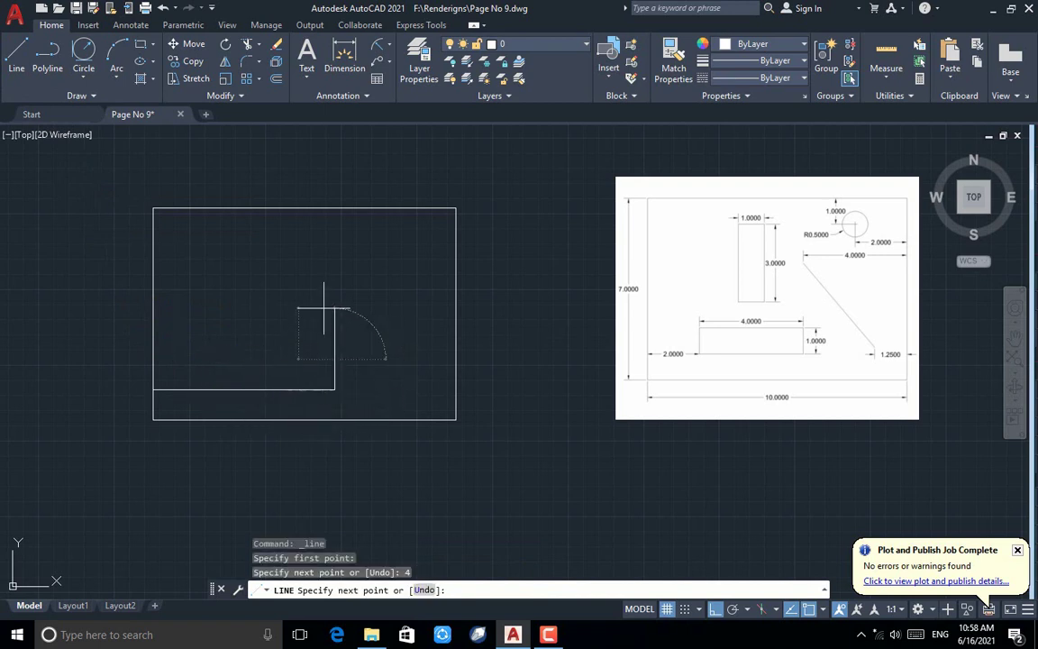
text(1)
key(Return)
key(Return)
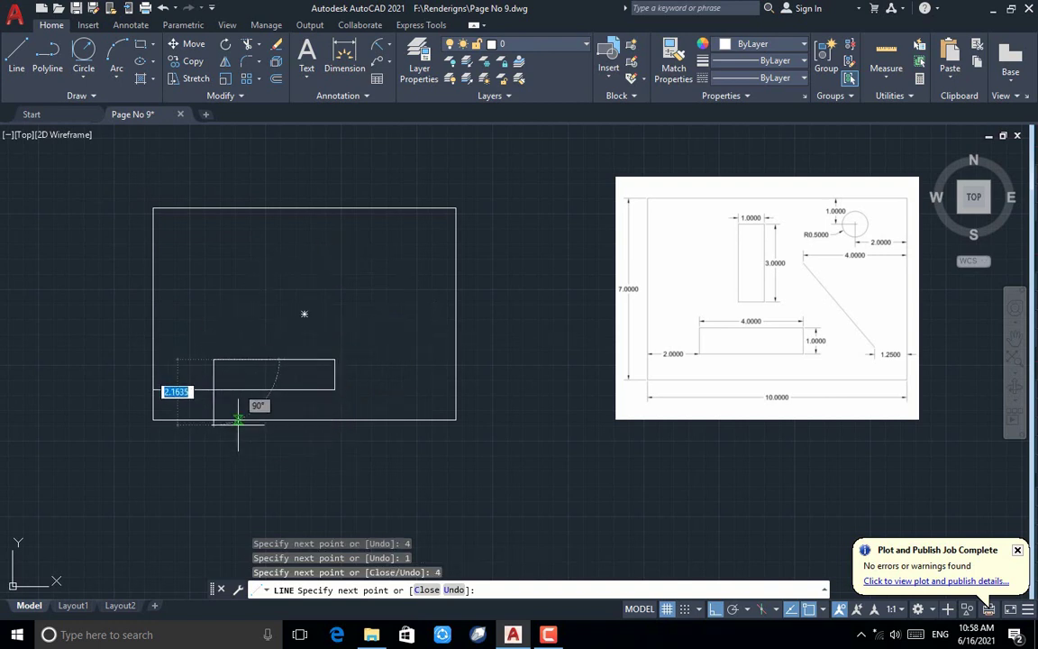
key(Return)
key(Escape)
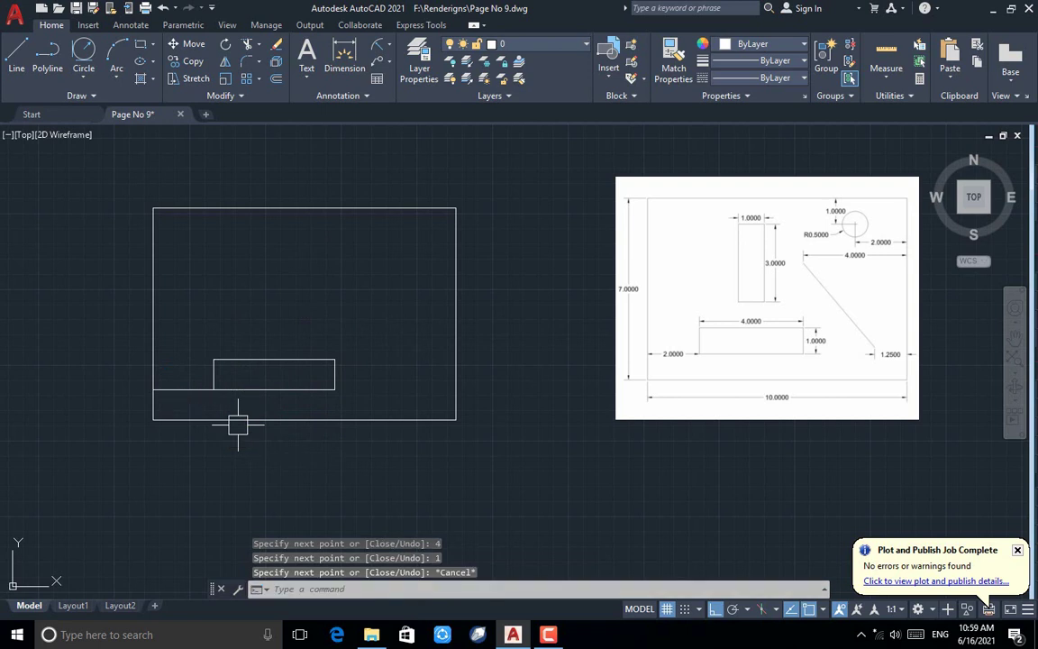
click(177, 391)
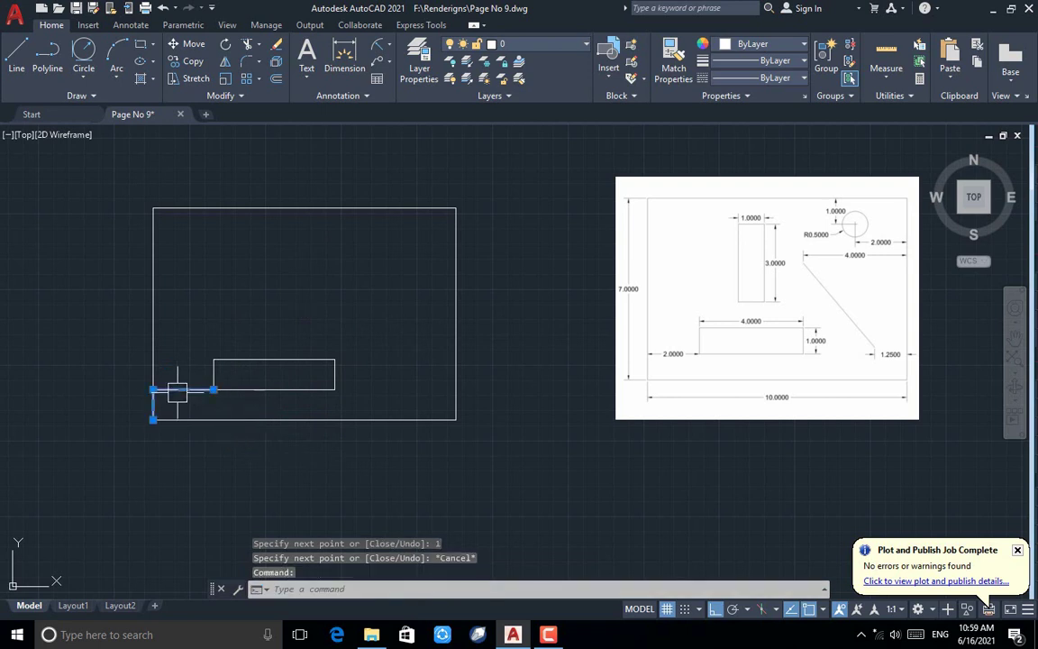
key(Delete)
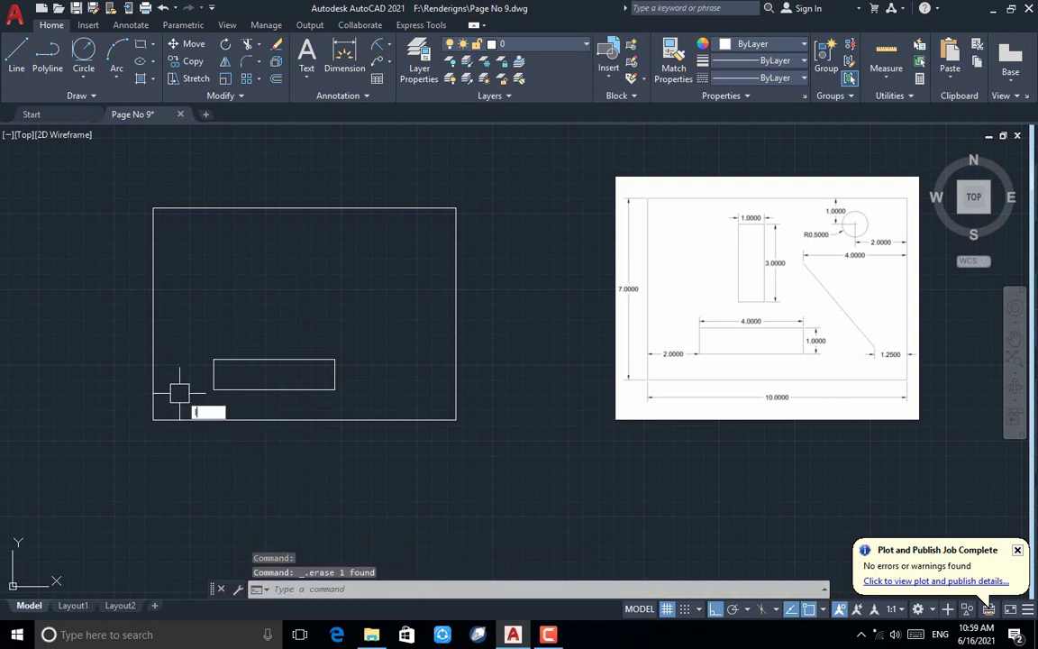
Draw line segments from the midpoint of the horizontal rectangle's upper edge, 1 unit up and 0.5 units right
text(L)
key(Return)
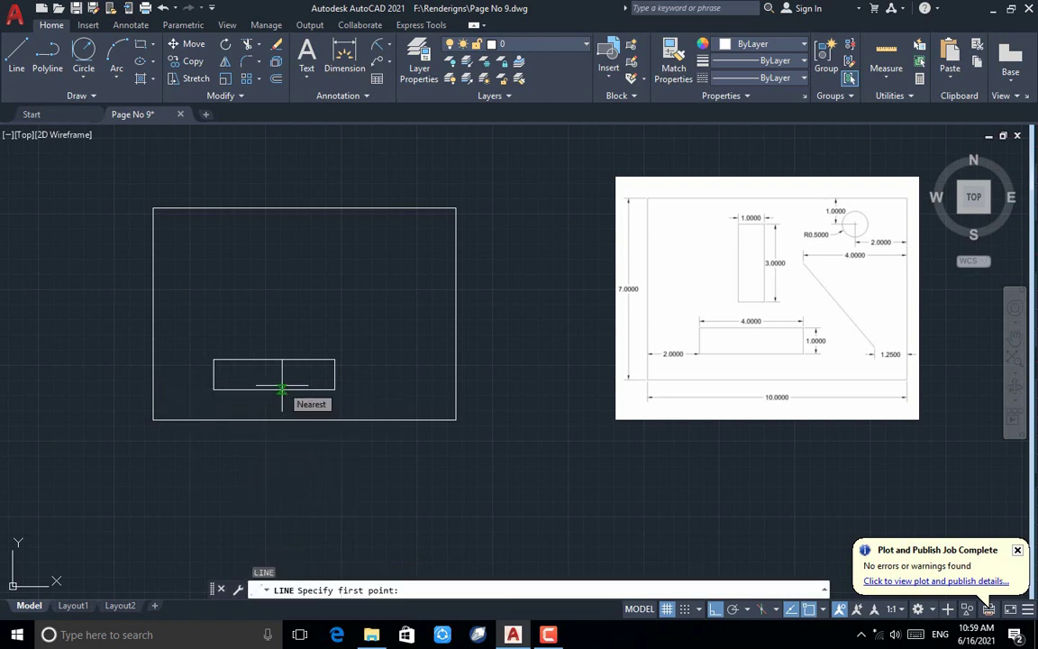
click(274, 360)
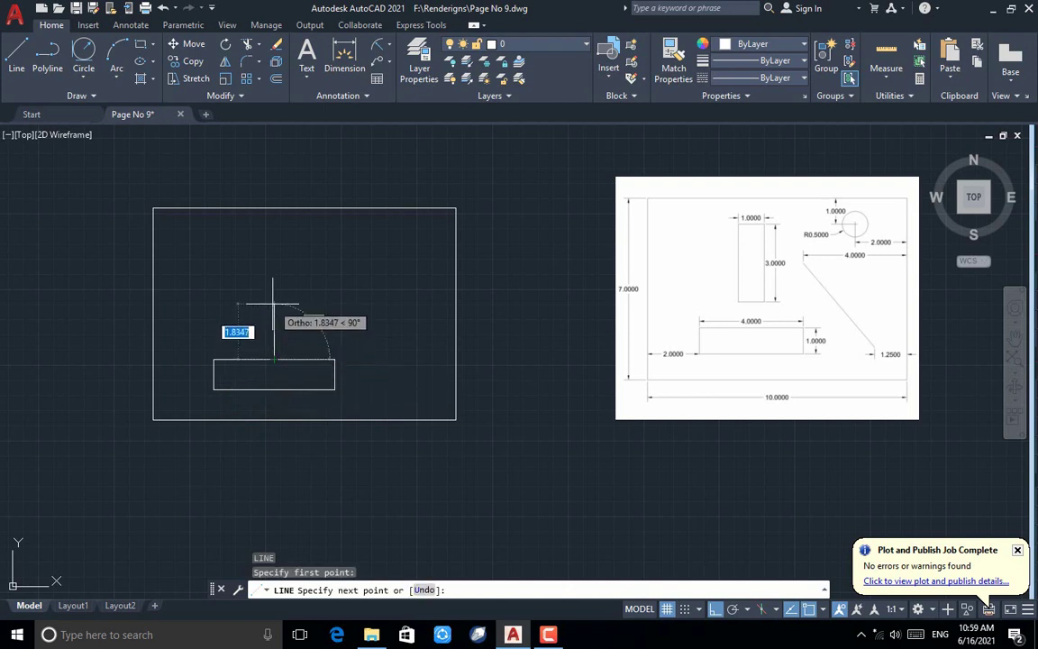
text(1)
key(Return)
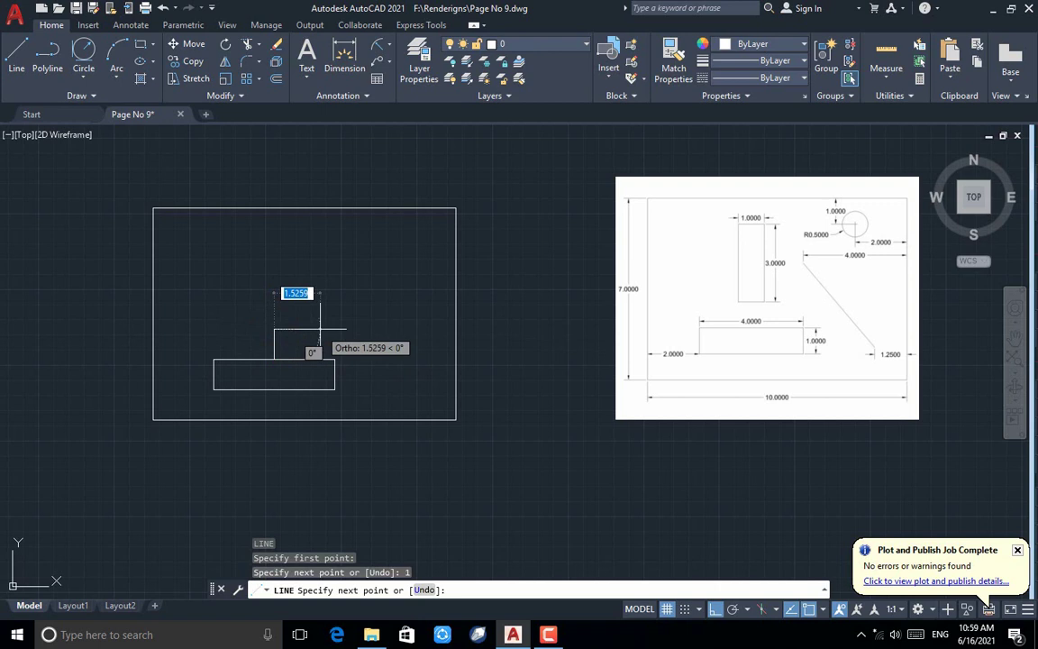
key(Return)
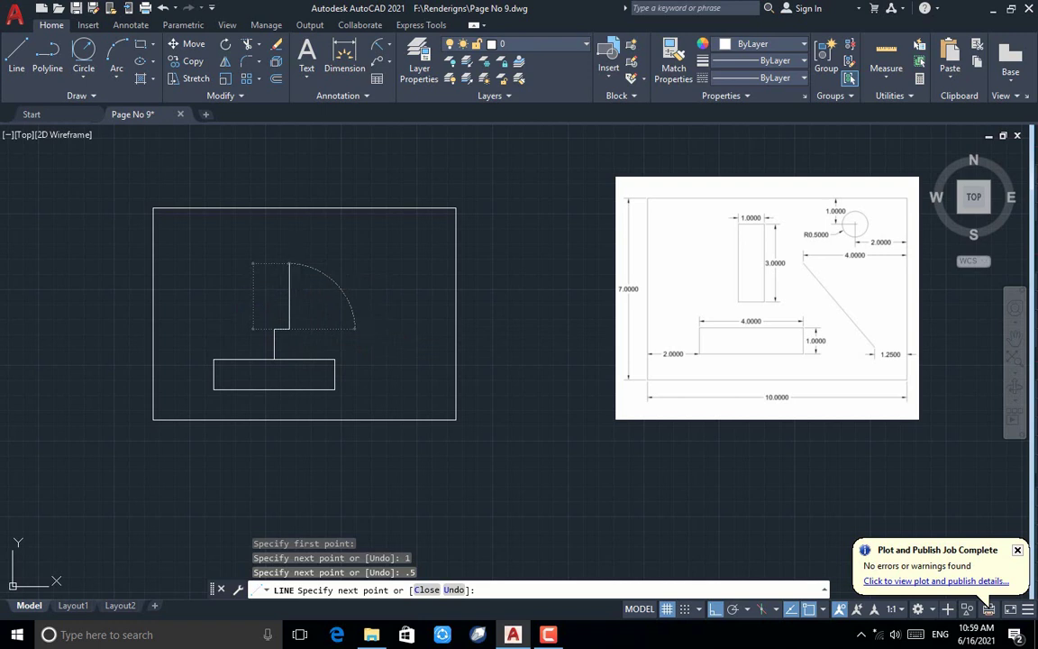
Continue the line 3 units up, 1 left, 3 down and 0.5 right to form an upright rectangle, and erase the connector below it
text(3)
key(Return)
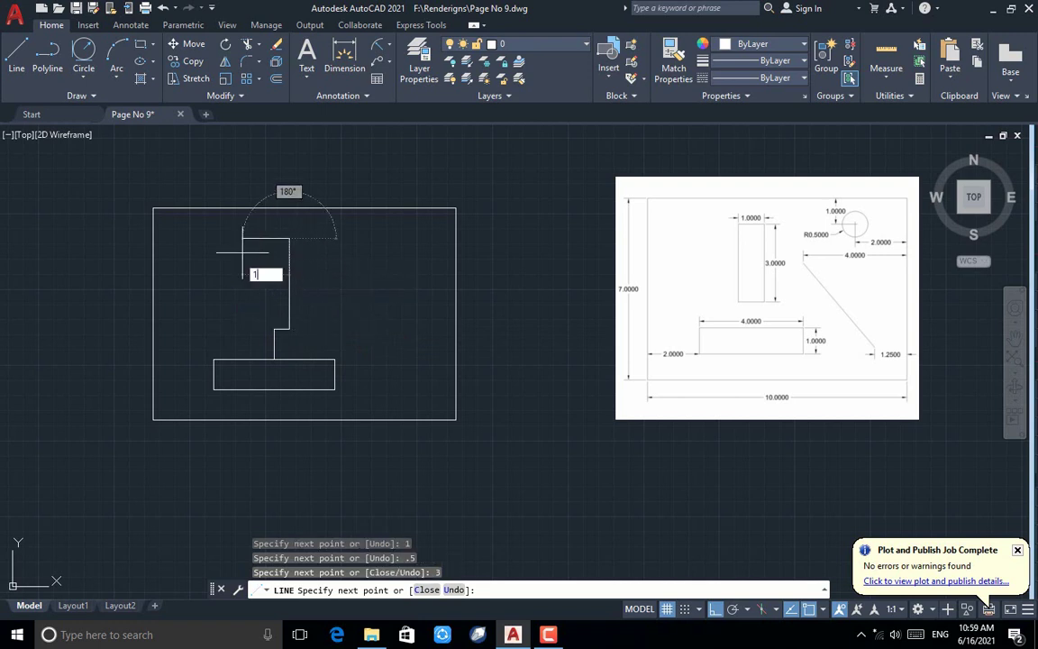
text(1)
key(Return)
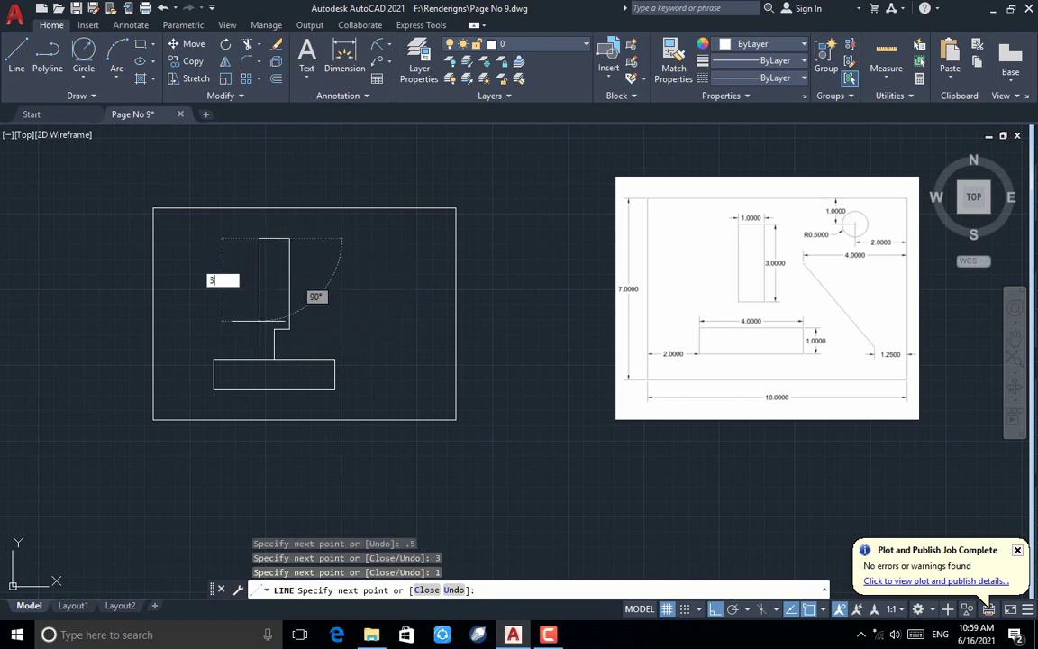
text(3)
key(Return)
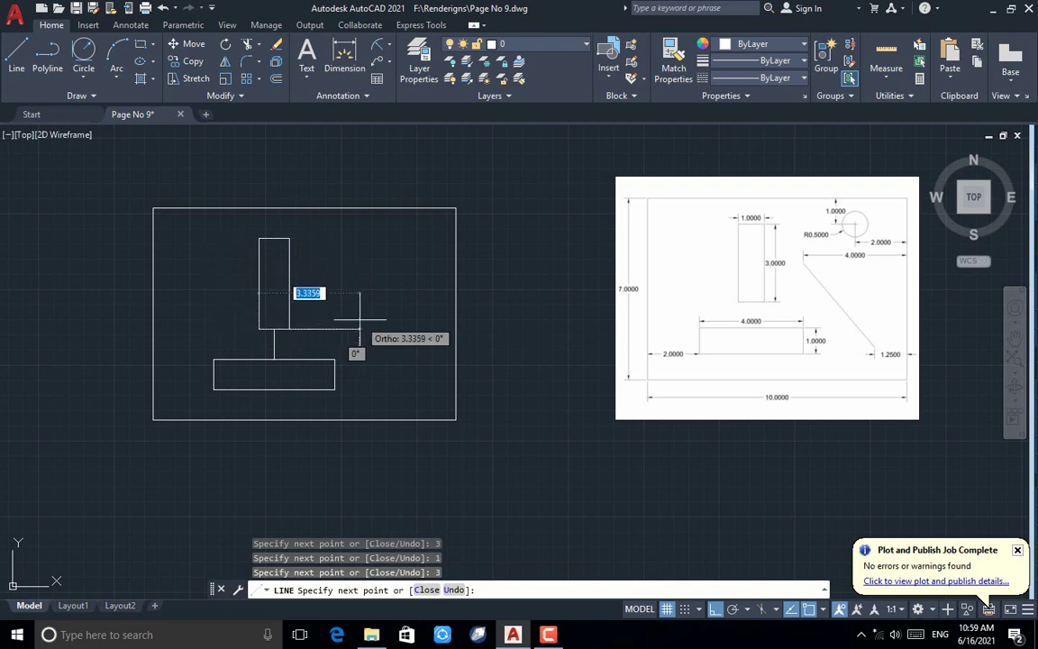
text(.5)
key(Return)
key(Return)
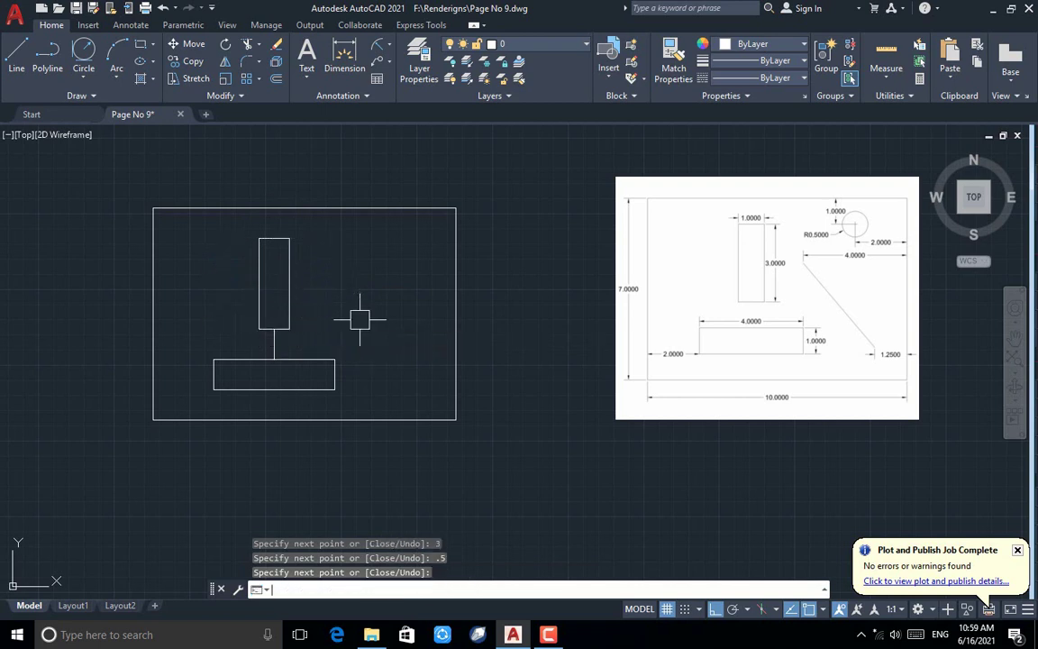
click(274, 348)
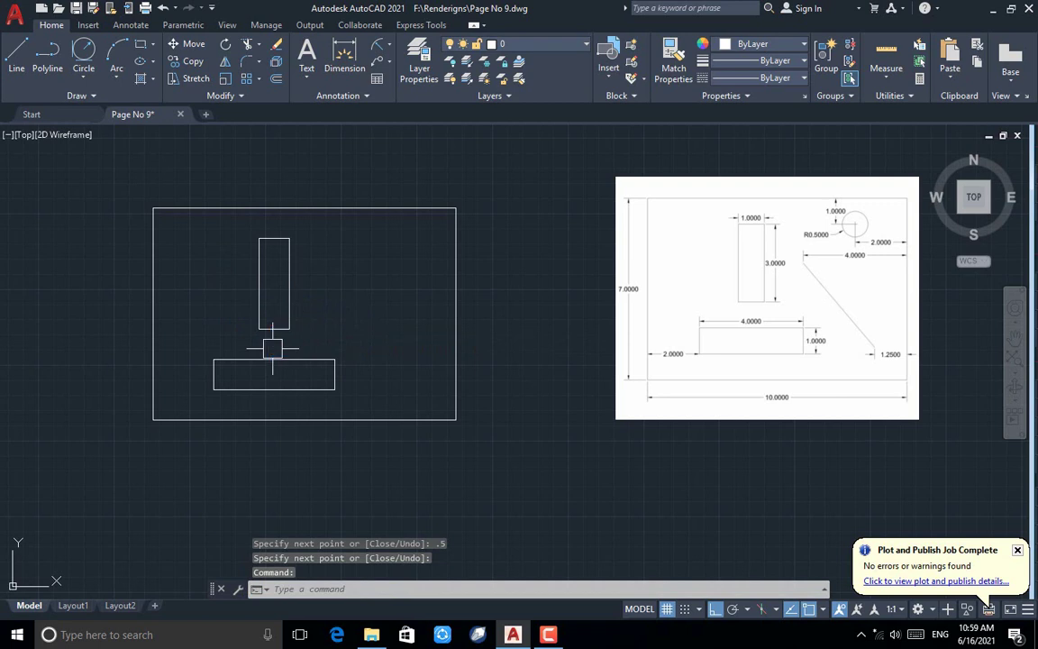
key(Delete)
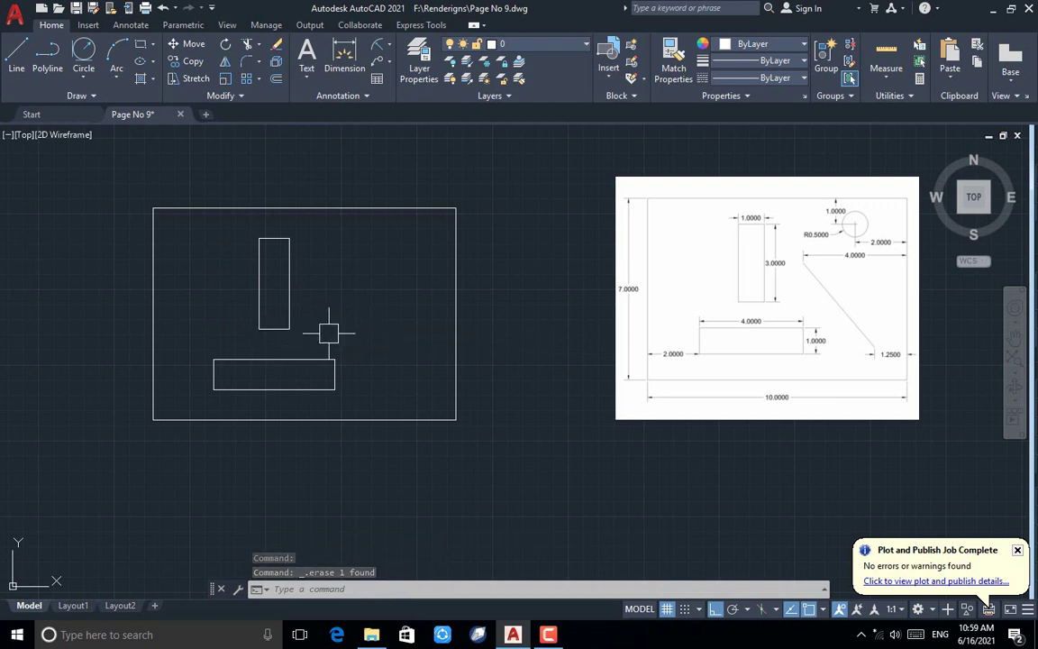
Draw a 4-unit guide line leftward from the outer rectangle's right edge, level with the midpoint of the upright rectangle's side
key(Return)
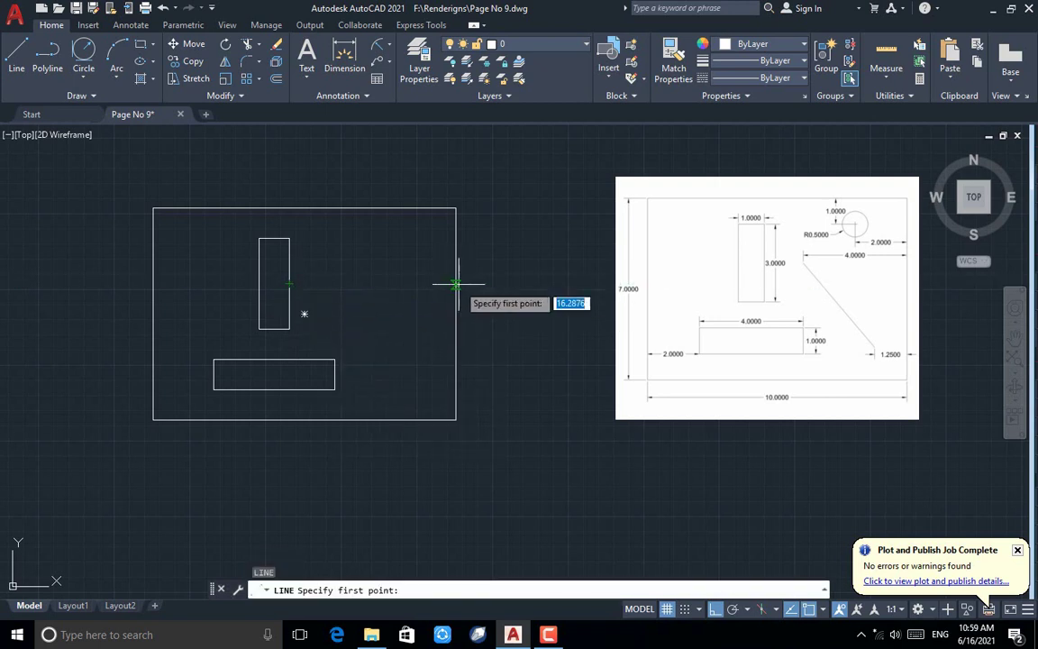
click(456, 285)
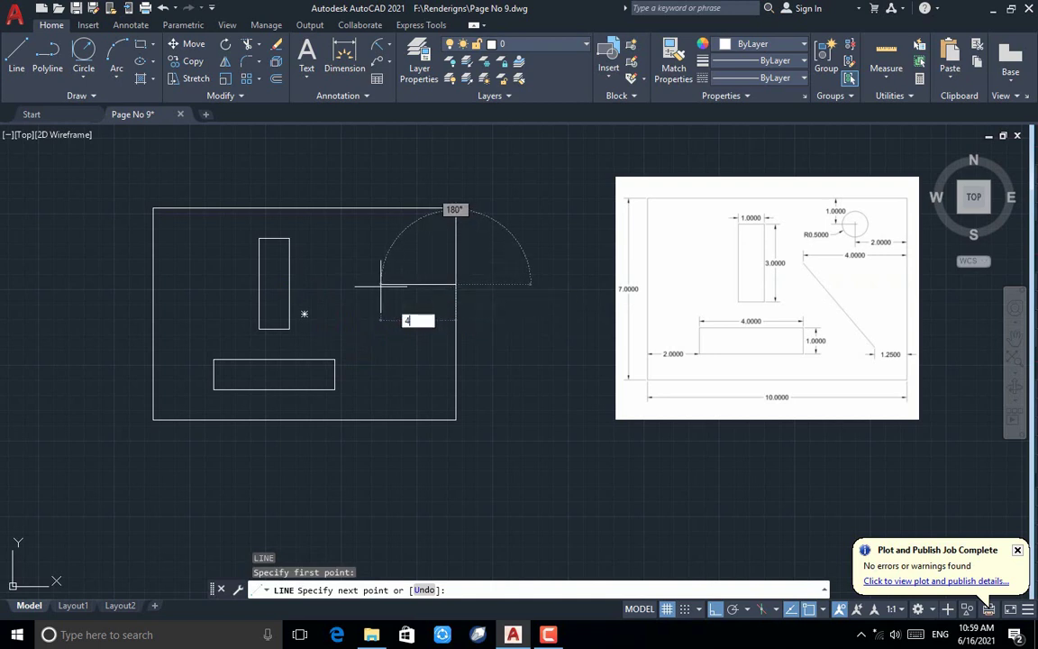
text(4)
key(Return)
key(Return)
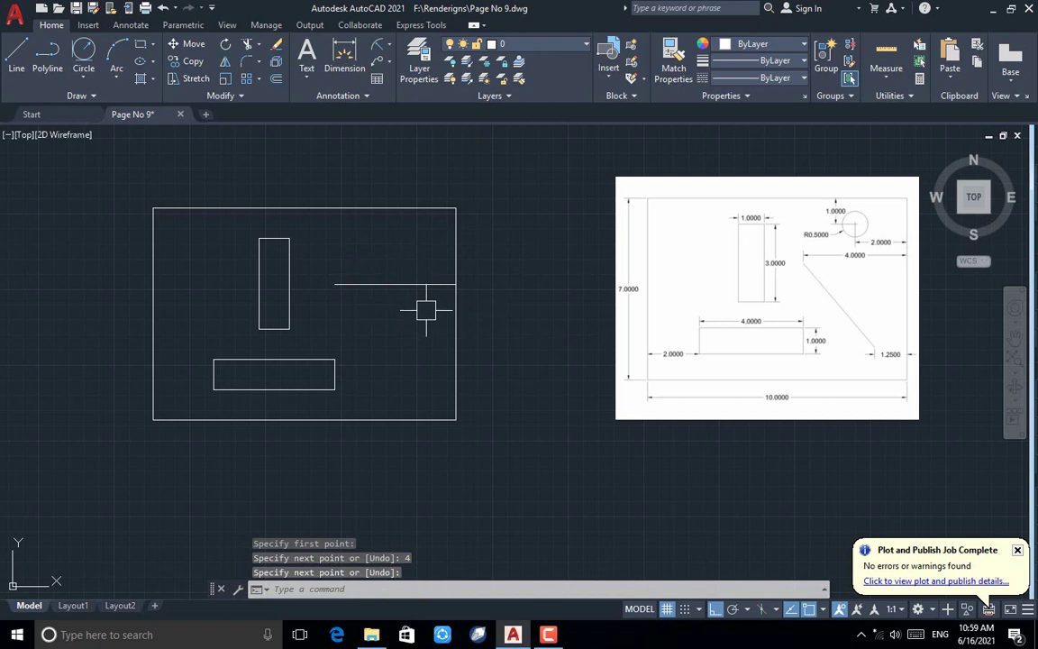
Draw a 1.25-unit guide line leftward from the lower part of the outer rectangle's right edge
text(L)
key(Return)
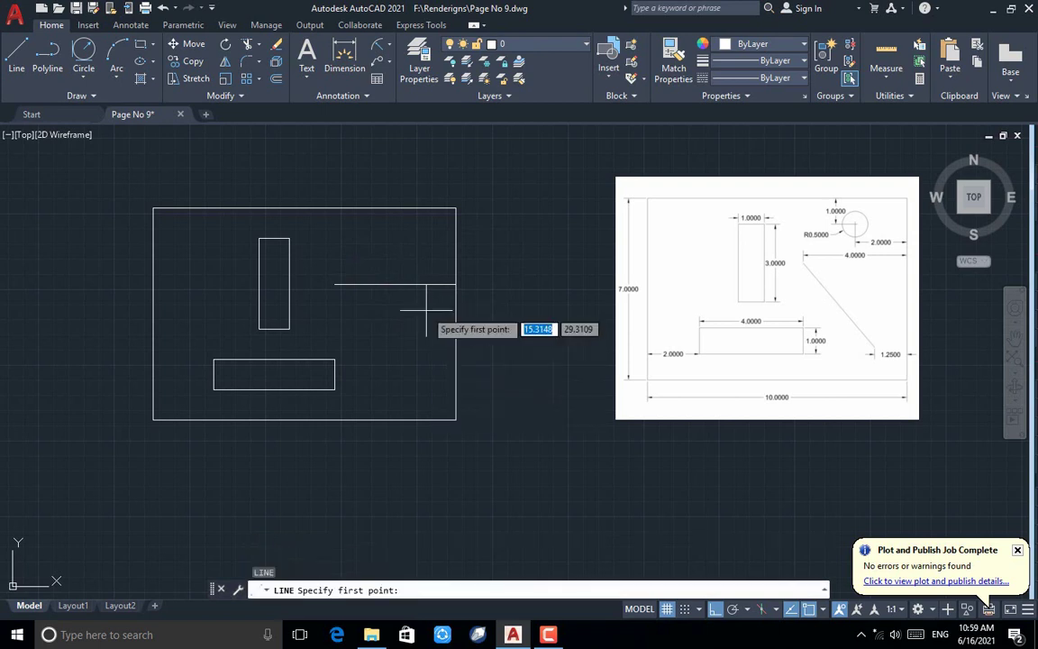
click(455, 378)
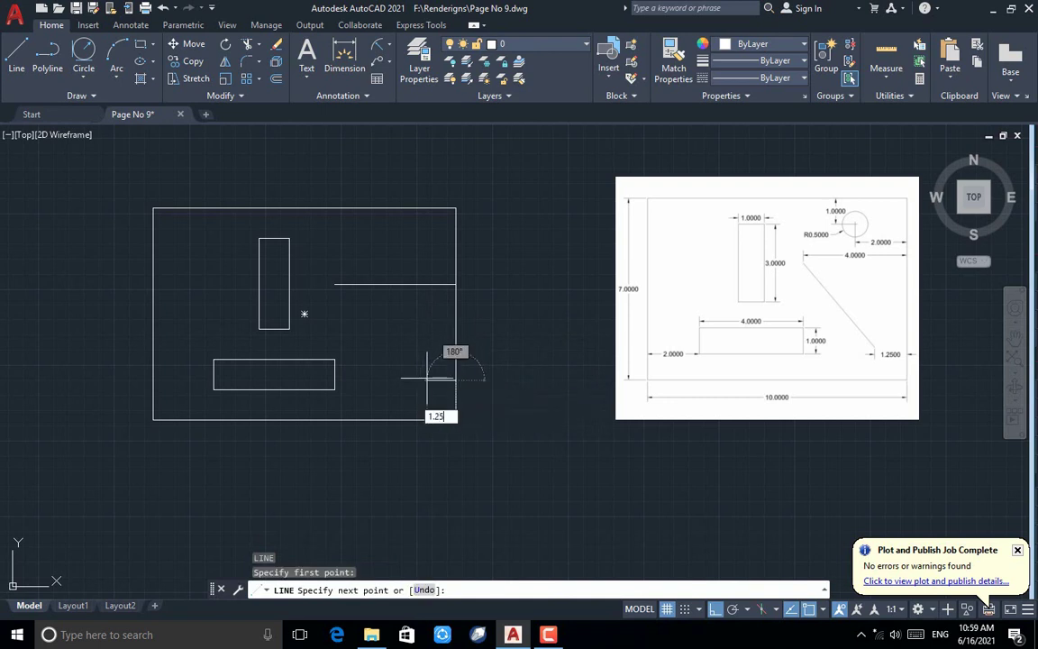
text(1.25)
key(Return)
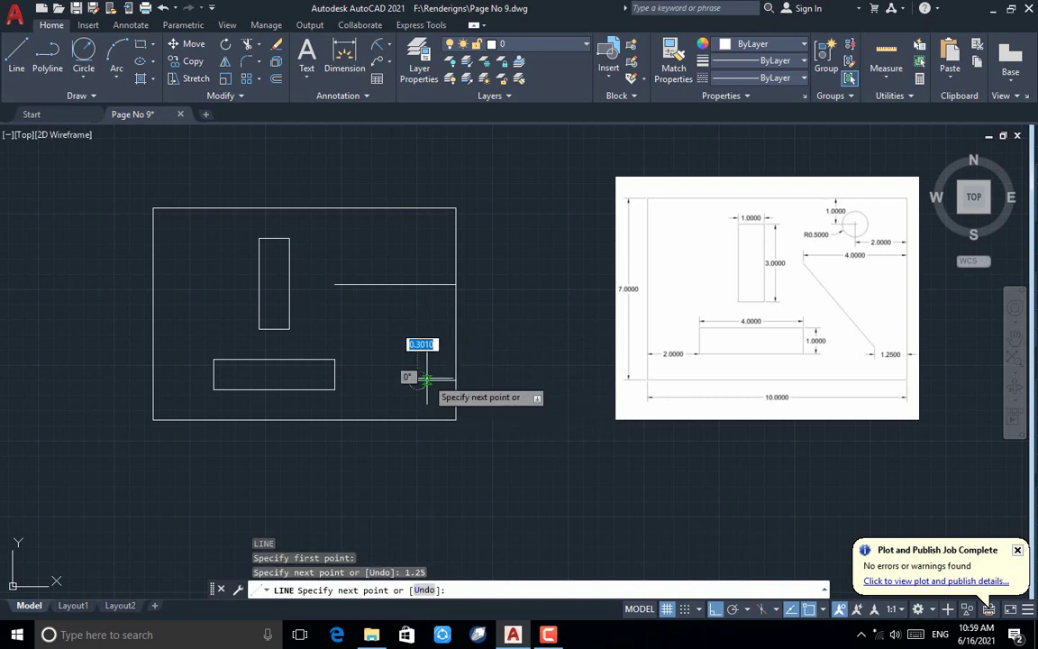
key(Return)
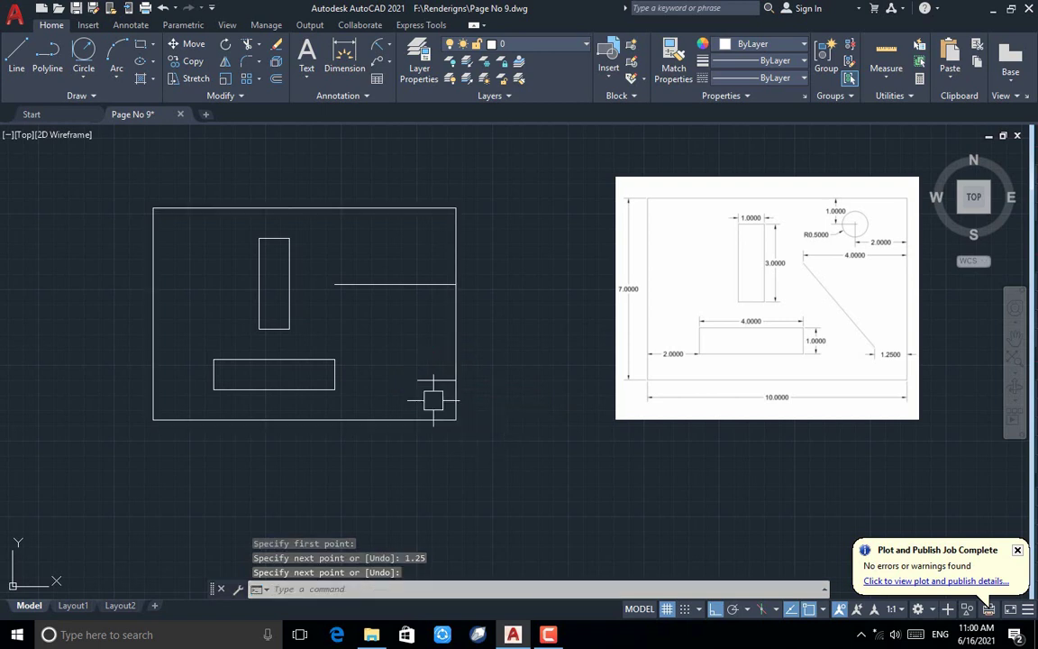
Draw a diagonal line joining the left ends of the 4-unit and 1.25-unit guide lines
click(16, 56)
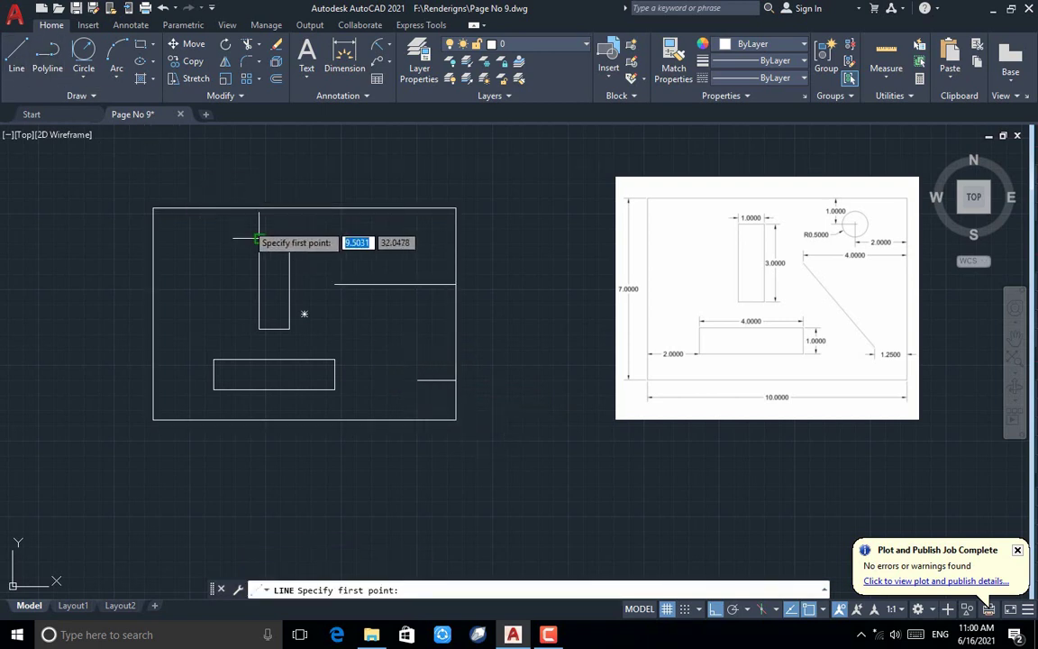
click(335, 285)
click(417, 380)
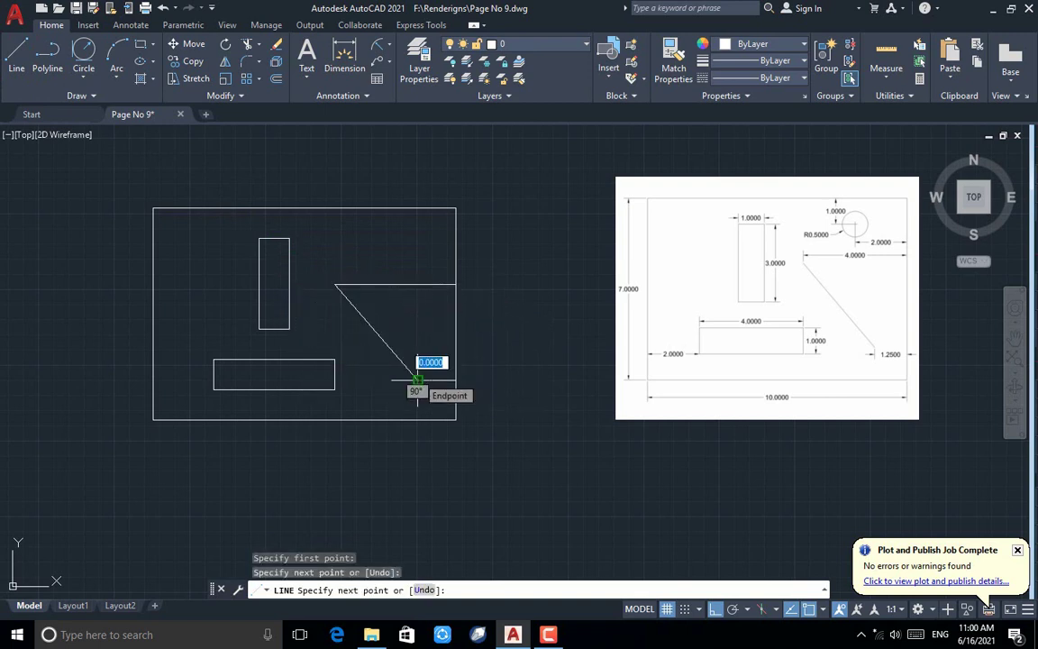
key(Return)
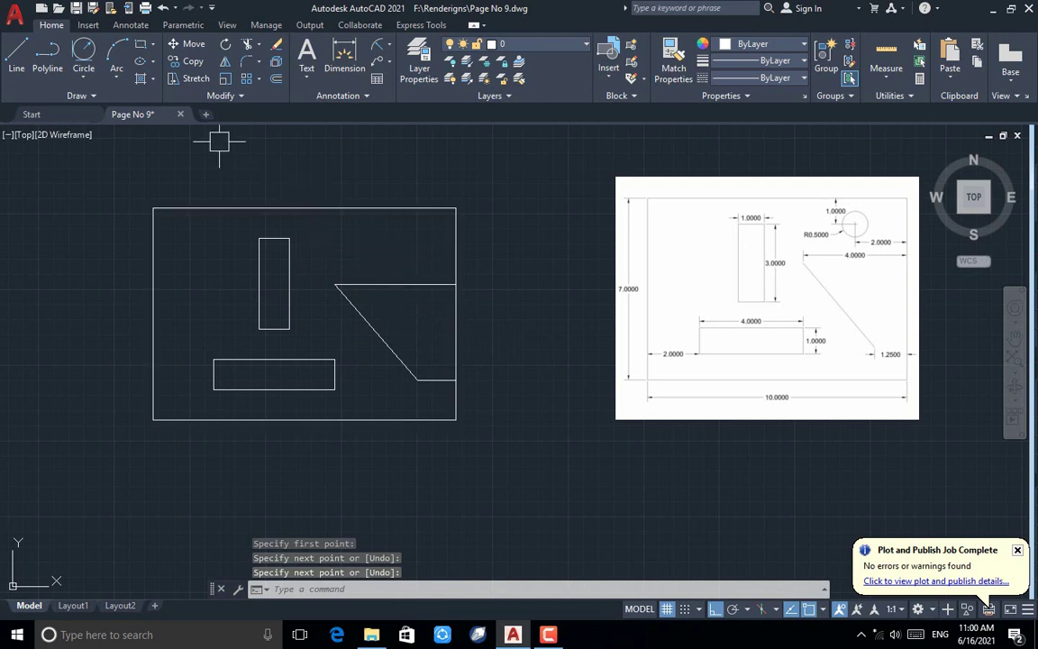
Draw a guide polyline from the outer rectangle's upper-right corner, 2 units left along the edge and 1 unit down
click(54, 44)
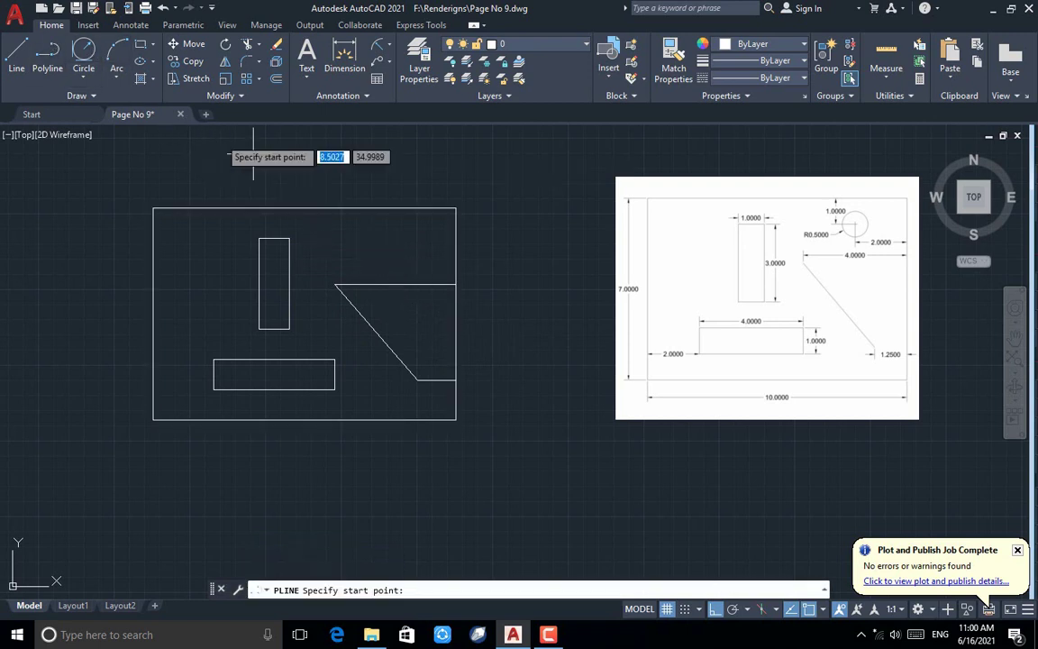
click(456, 208)
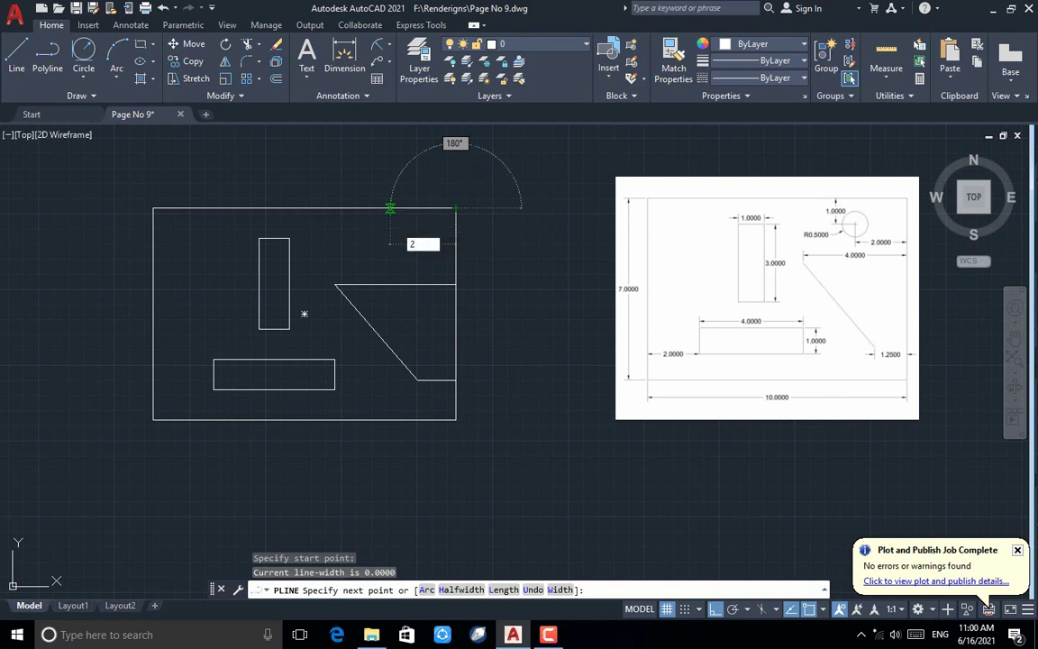
key(Return)
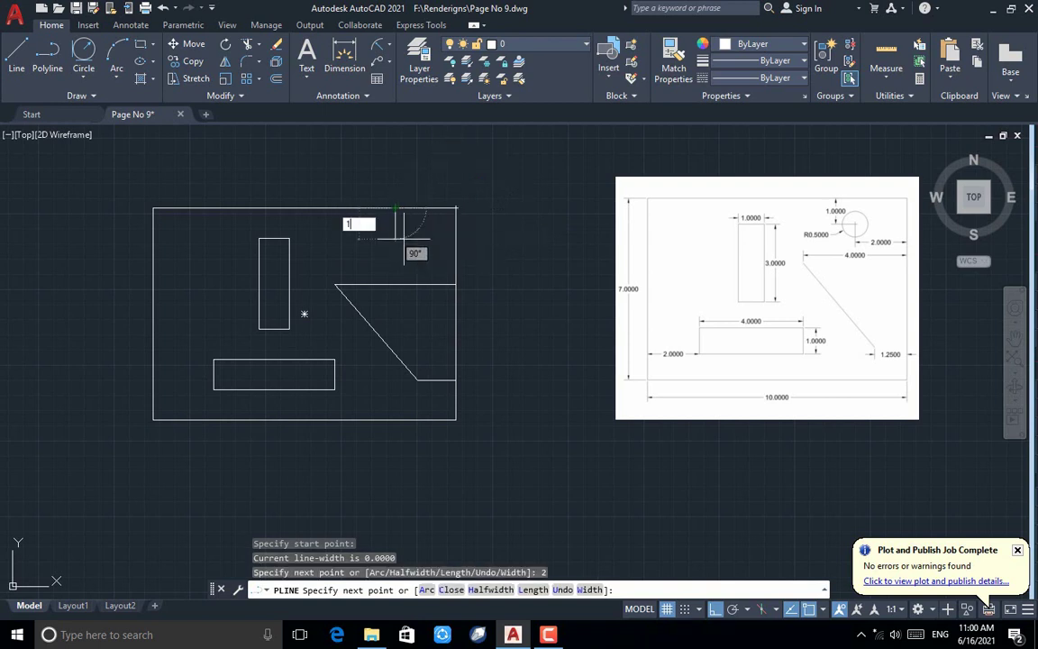
key(Return)
key(Return)
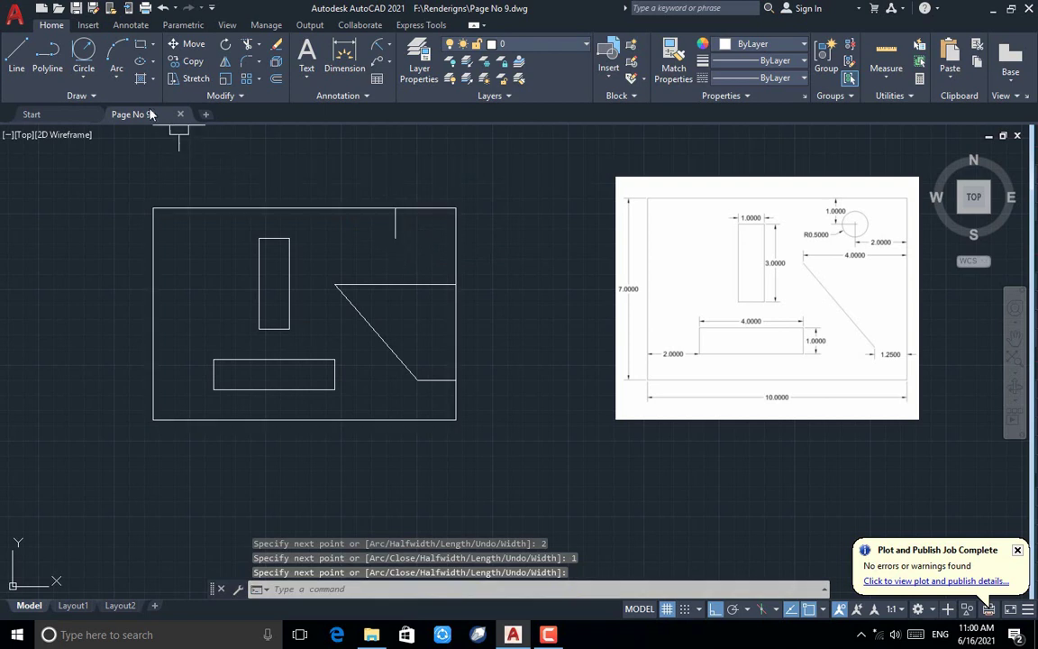
Draw a circle of radius 0.5 centred on the lower end of the guide polyline
click(83, 78)
click(106, 102)
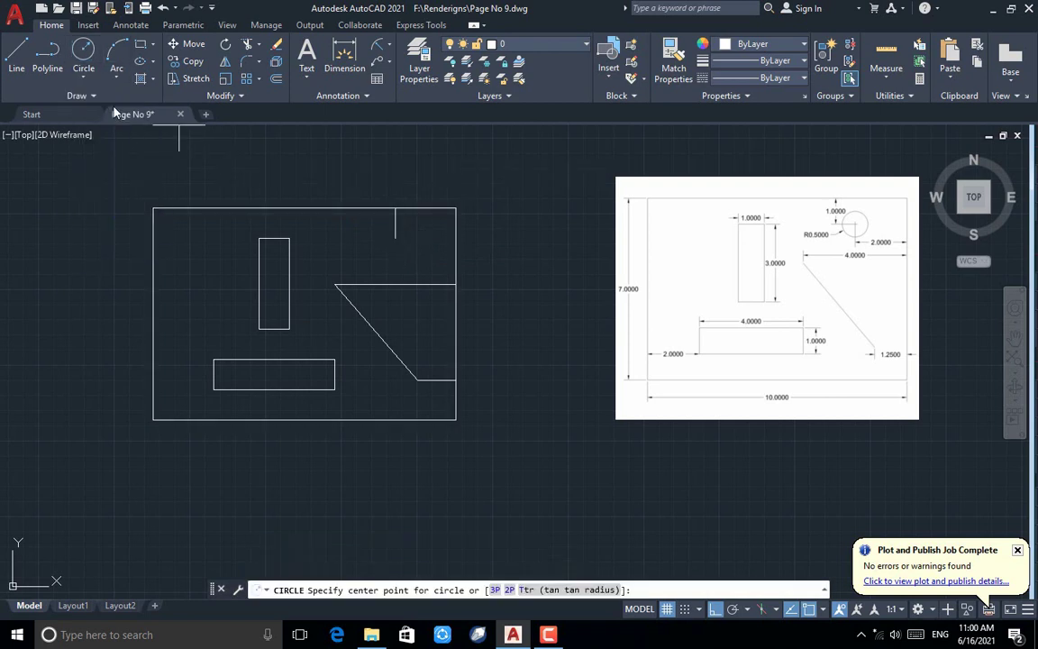
click(394, 239)
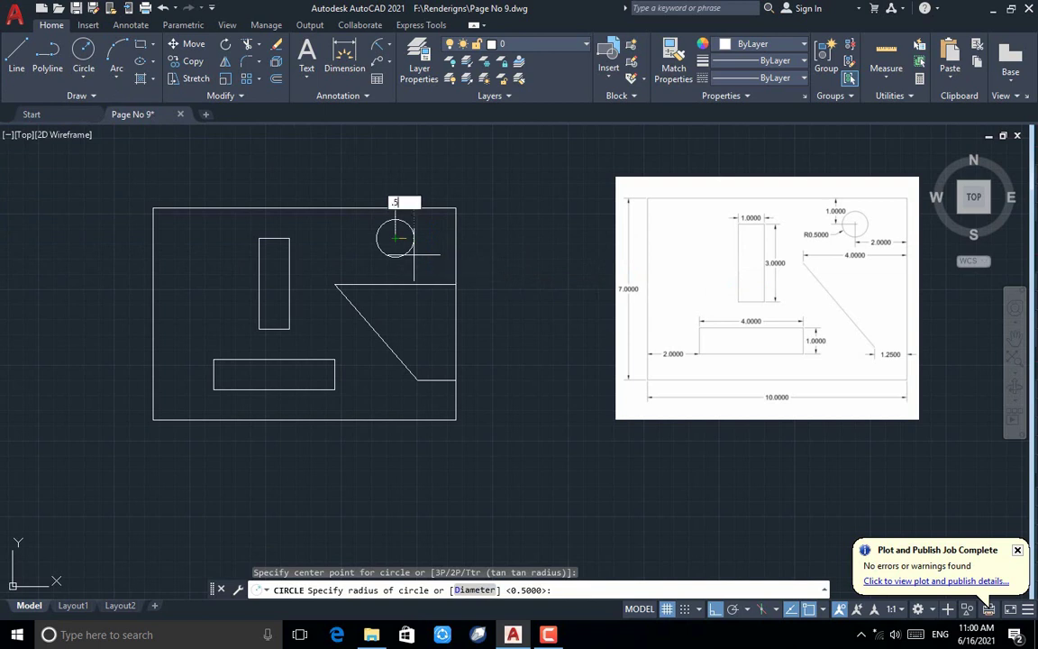
text(.5)
key(Return)
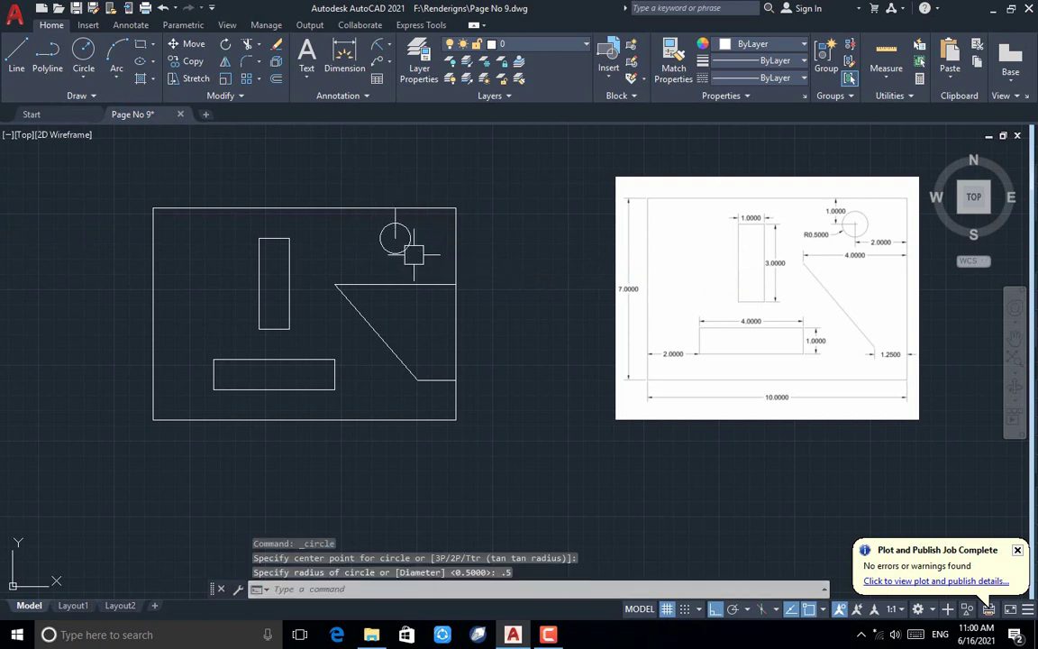
Erase the circle's guide polyline and the two horizontal guide lines at the ends of the diagonal
scroll(390, 225, up, 4)
click(405, 210)
key(Delete)
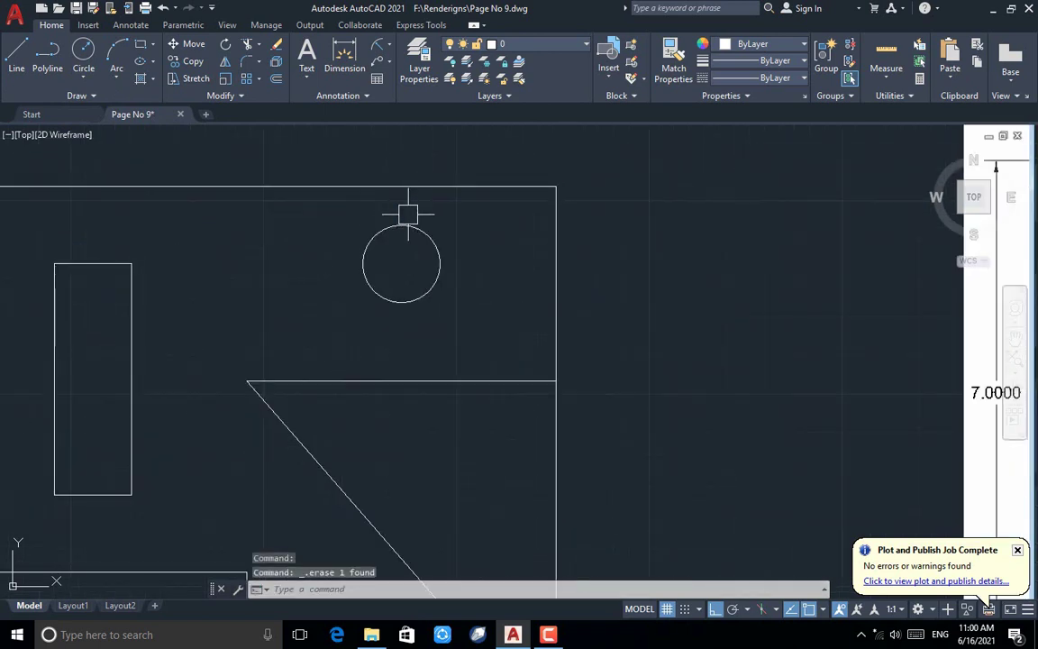
scroll(407, 211, down, 3)
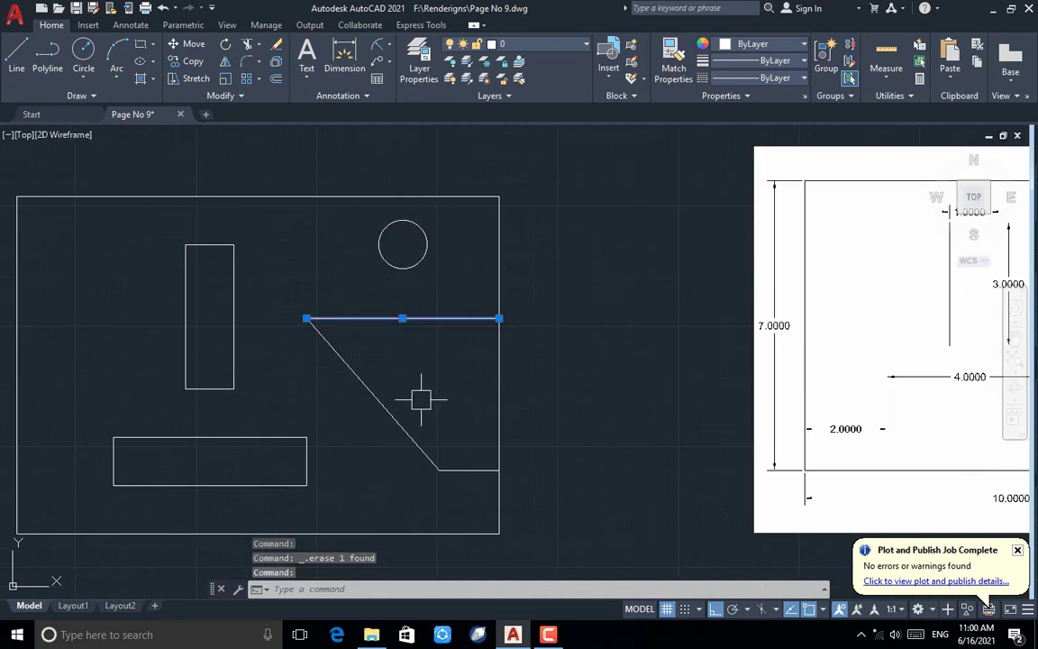
click(477, 469)
key(Delete)
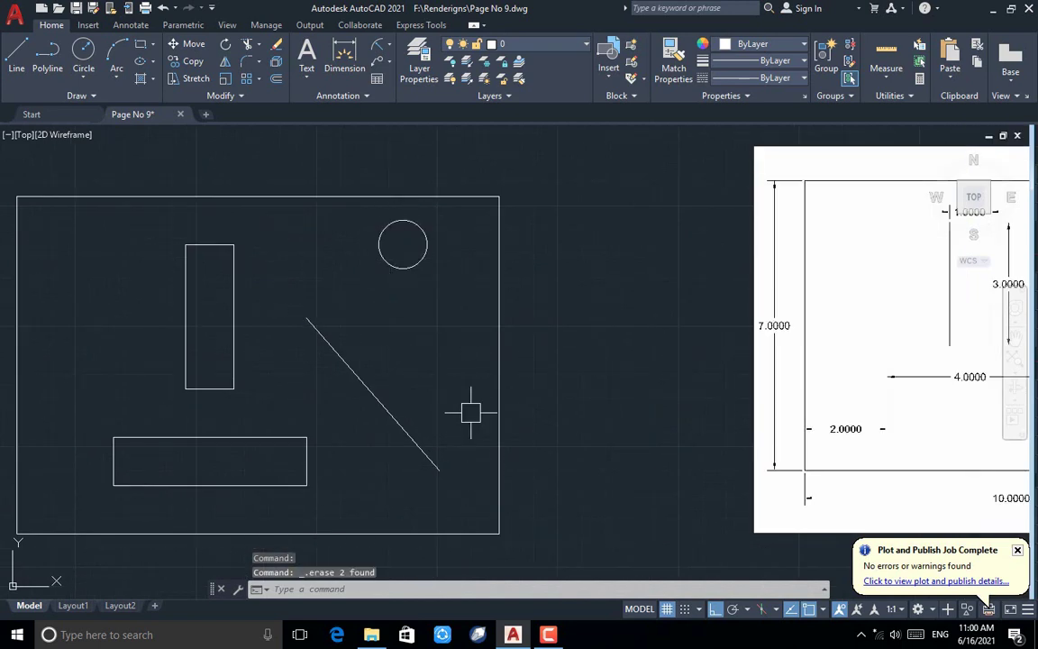
scroll(356, 388, down, 2)
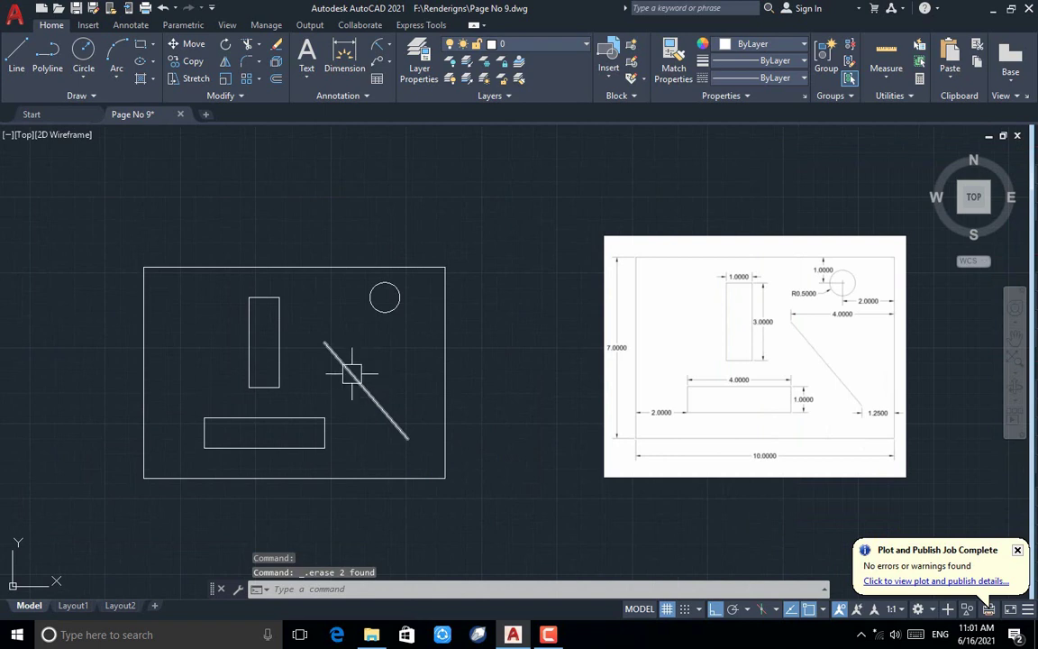
Dimension the outer rectangle's height outside its left edge and its width below its bottom edge
click(345, 56)
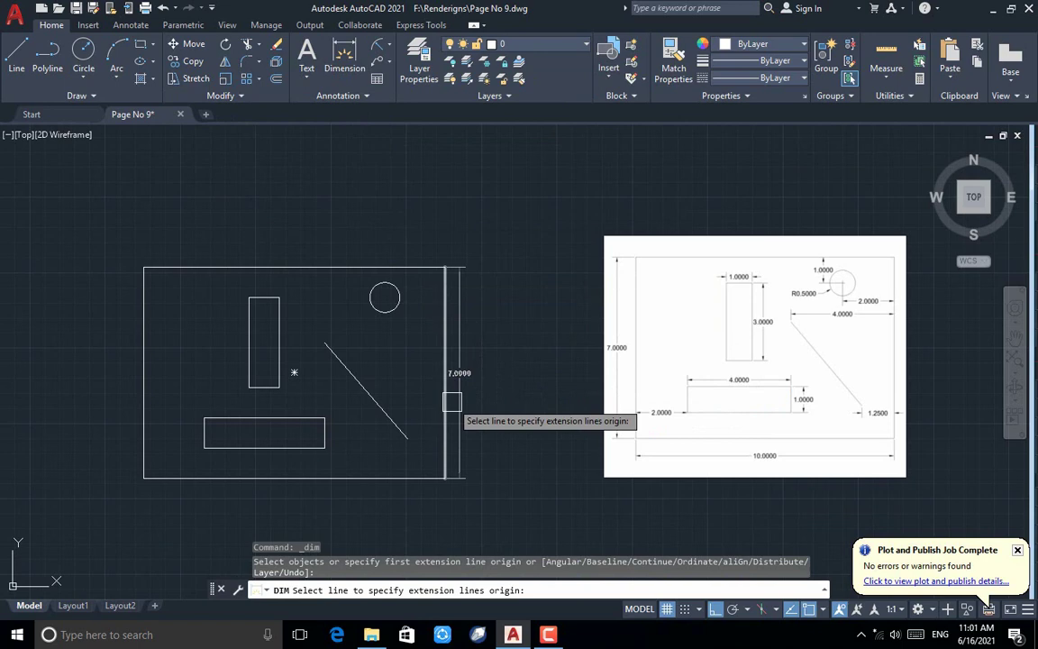
key(Return)
click(143, 351)
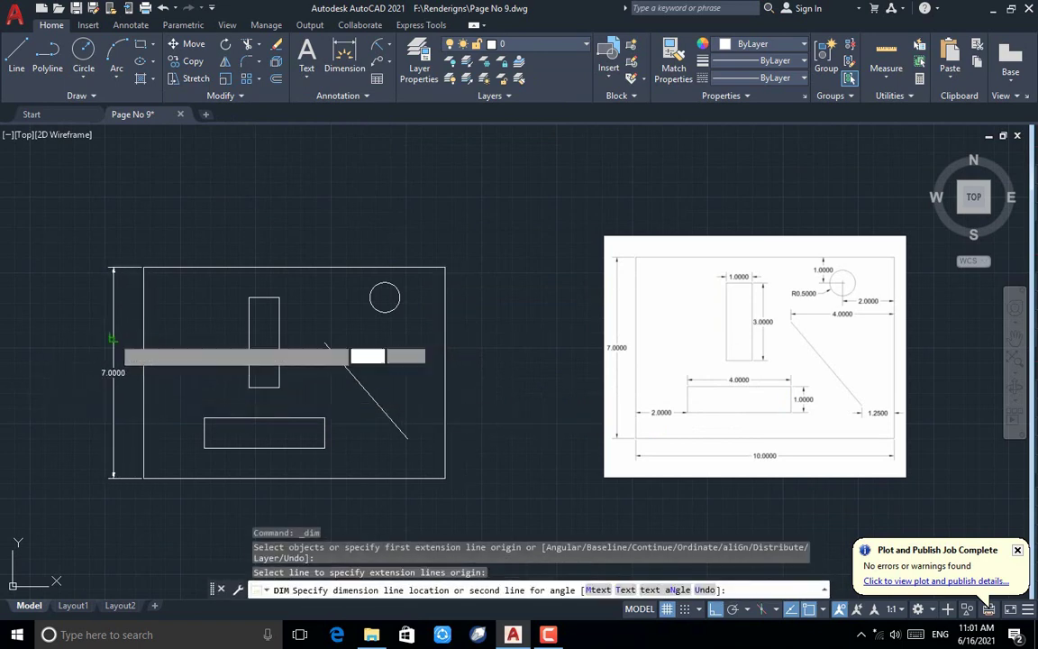
click(112, 340)
key(Return)
click(197, 478)
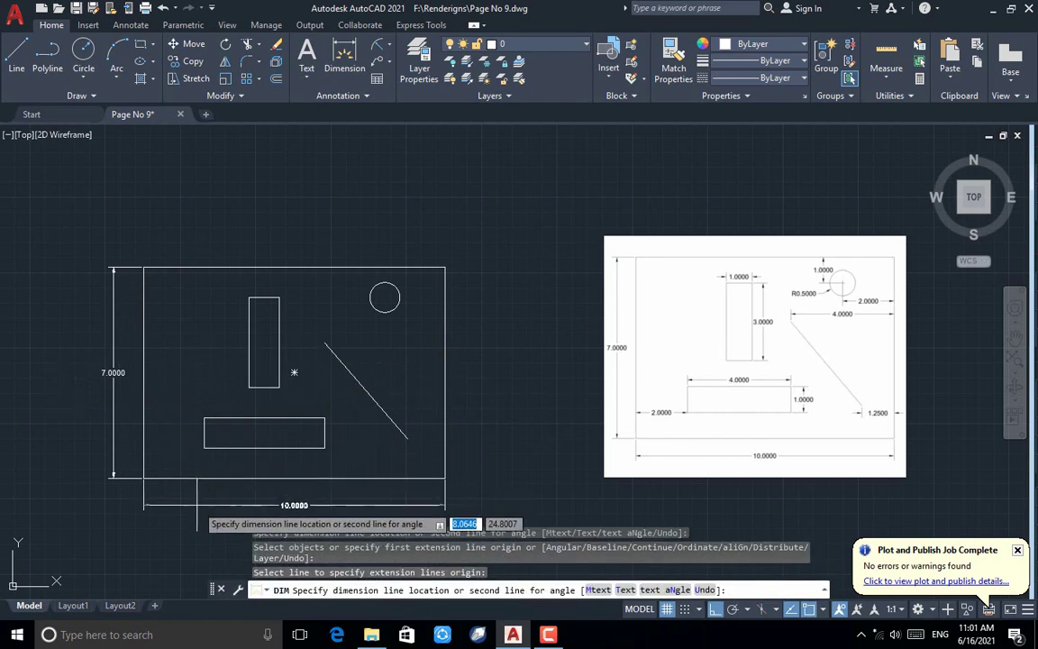
click(196, 505)
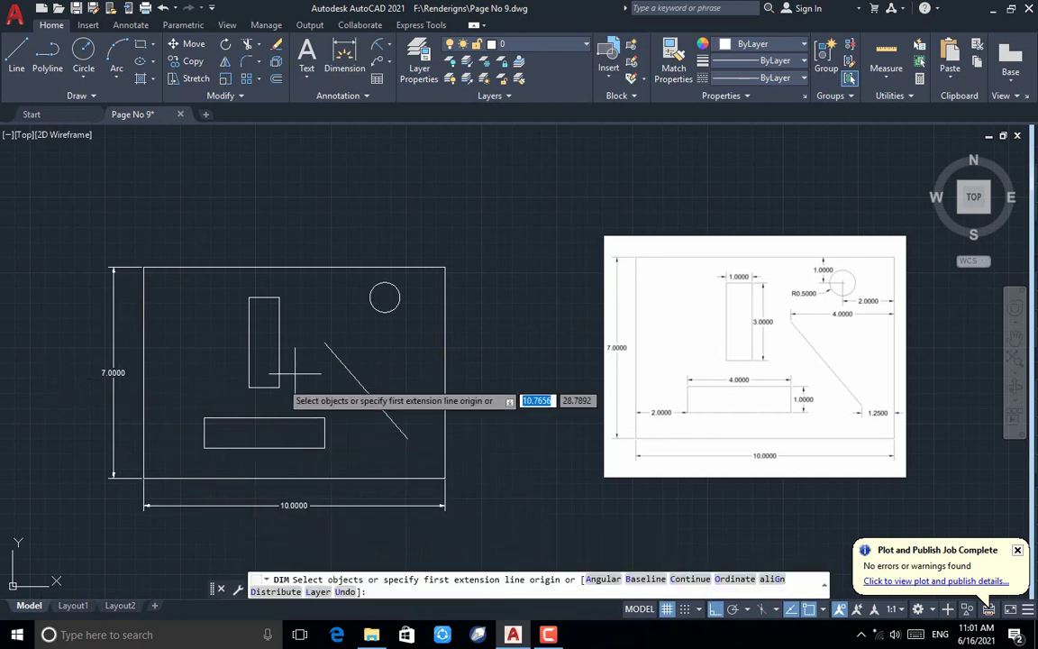
Dimension the horizontal gap between the outer rectangle's left edge and the lower inner rectangle's bottom-left corner, level with that corner
scroll(144, 478, up, 5)
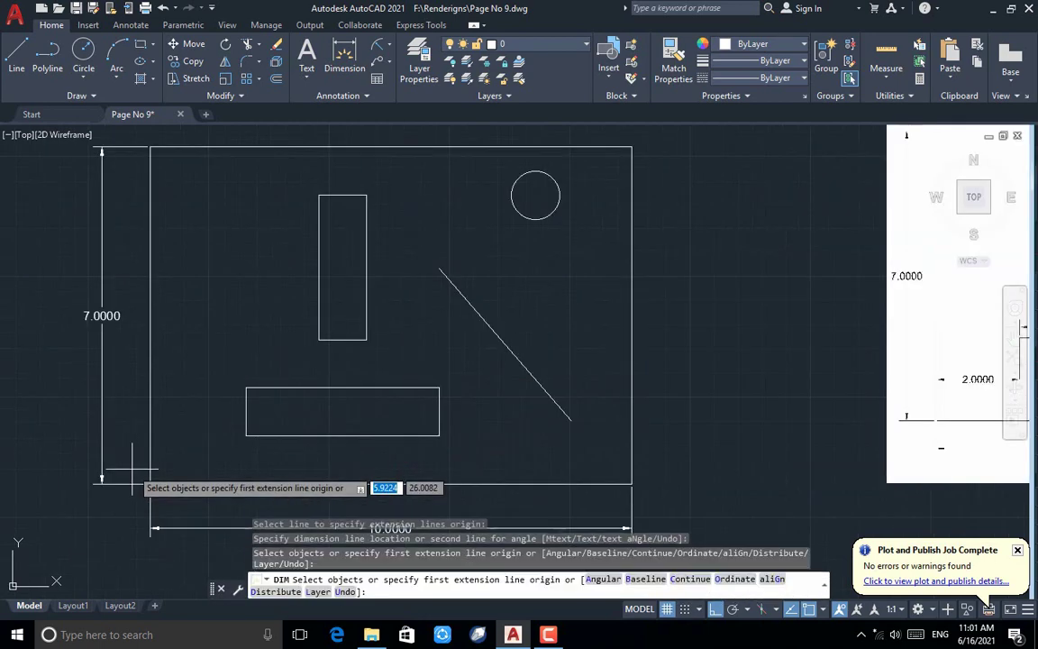
click(422, 387)
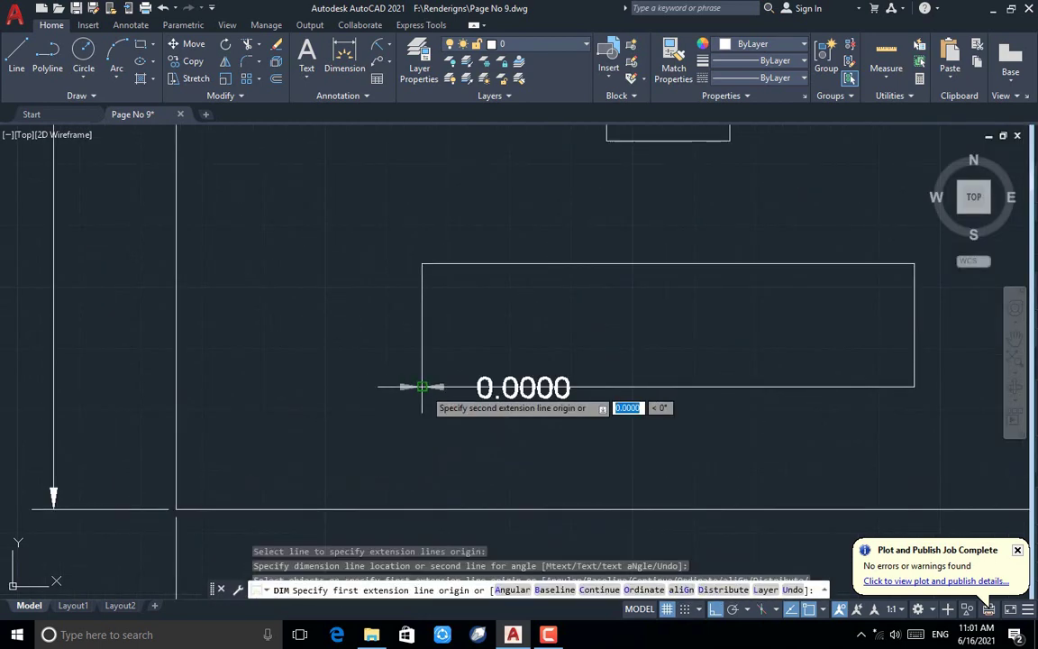
click(176, 387)
click(162, 387)
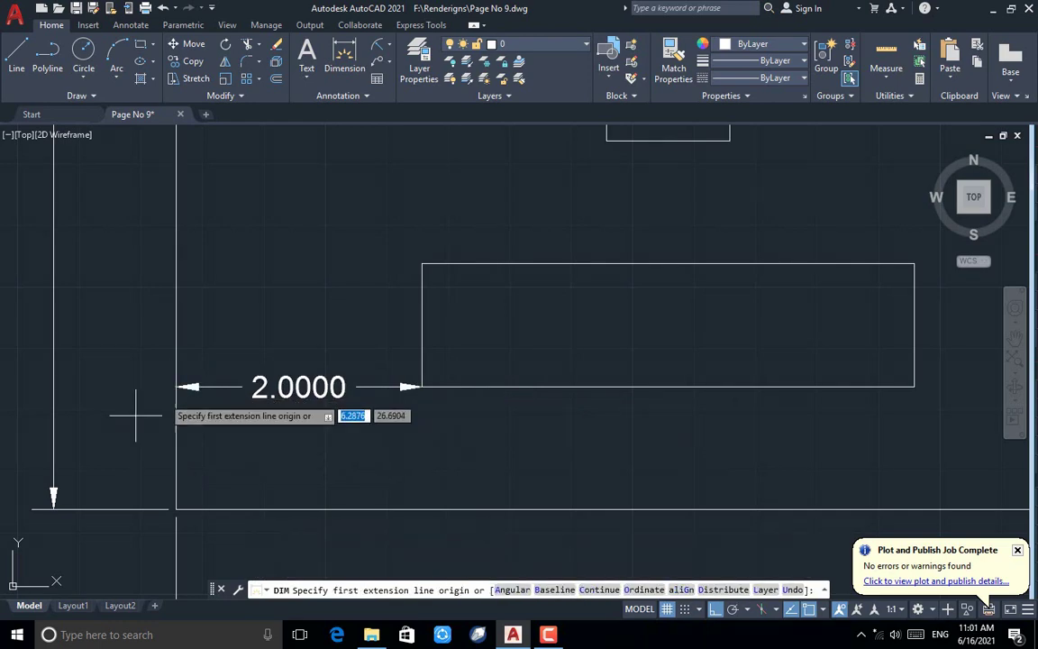
Dimension the height of the lower inner rectangle just outside its right edge
scroll(118, 421, down, 2)
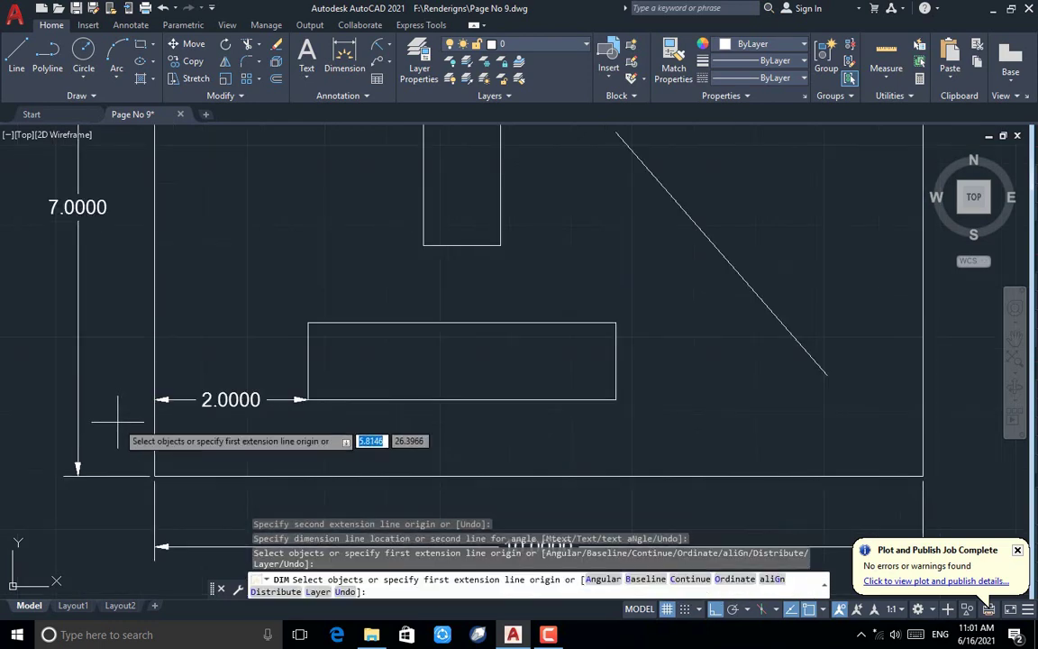
click(615, 400)
click(616, 323)
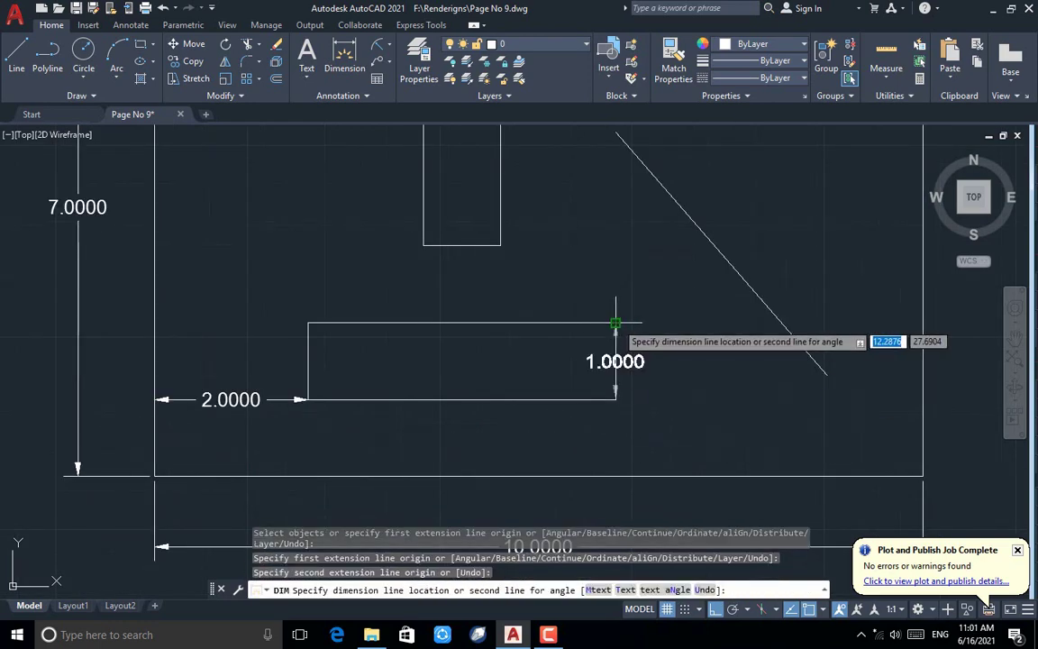
click(649, 329)
scroll(508, 385, down, 2)
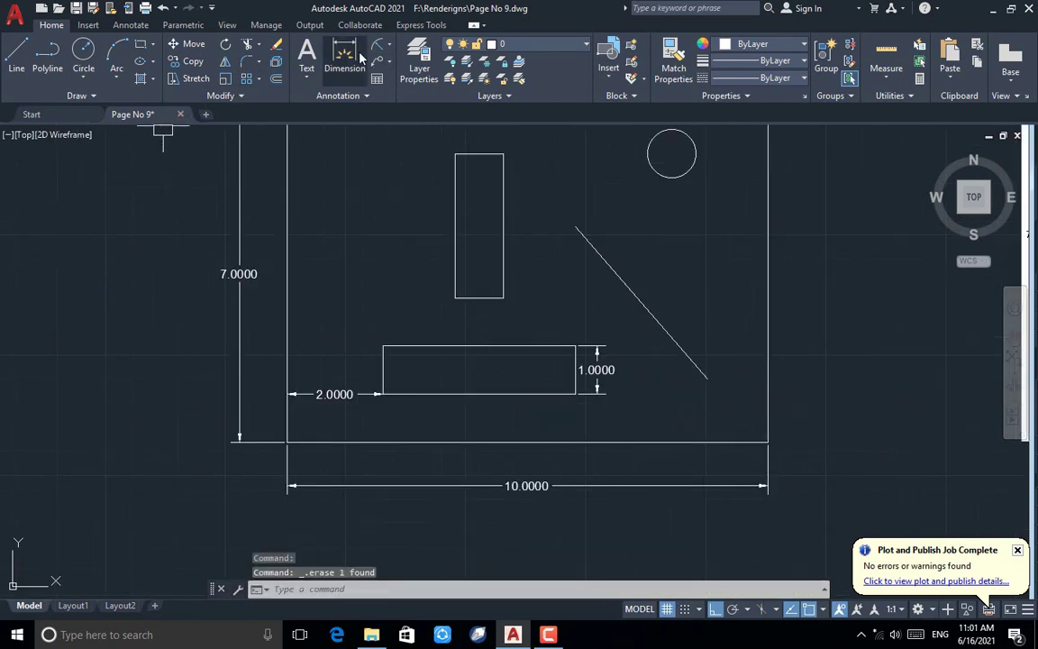
Dimension the horizontal distance from the diagonal line's lower end to the outer rectangle's right edge, placed just below that end
click(343, 58)
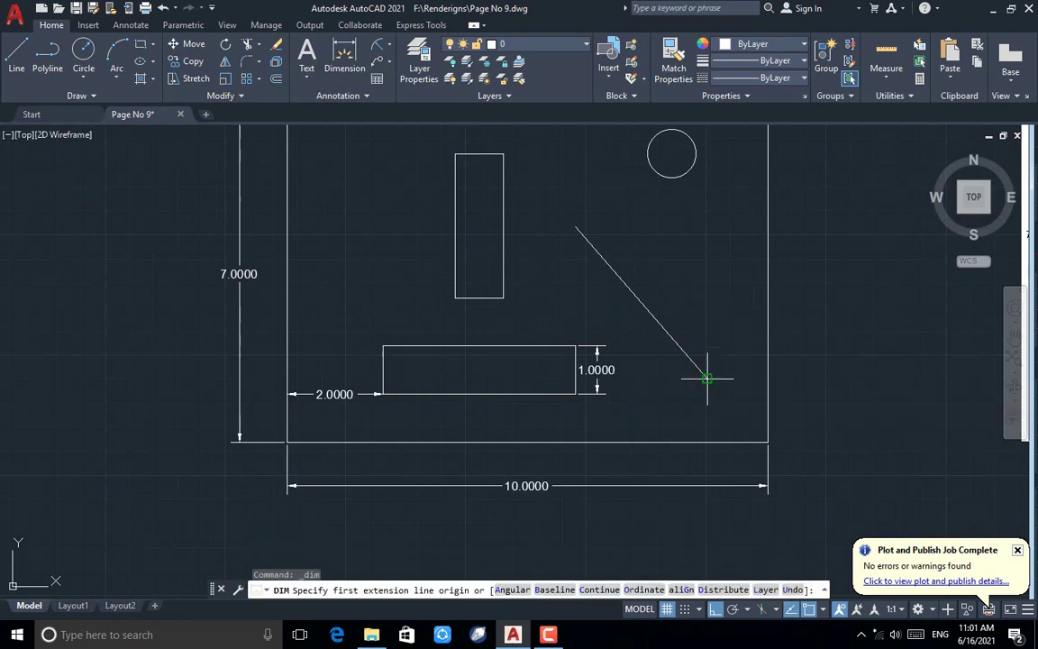
click(706, 378)
click(766, 369)
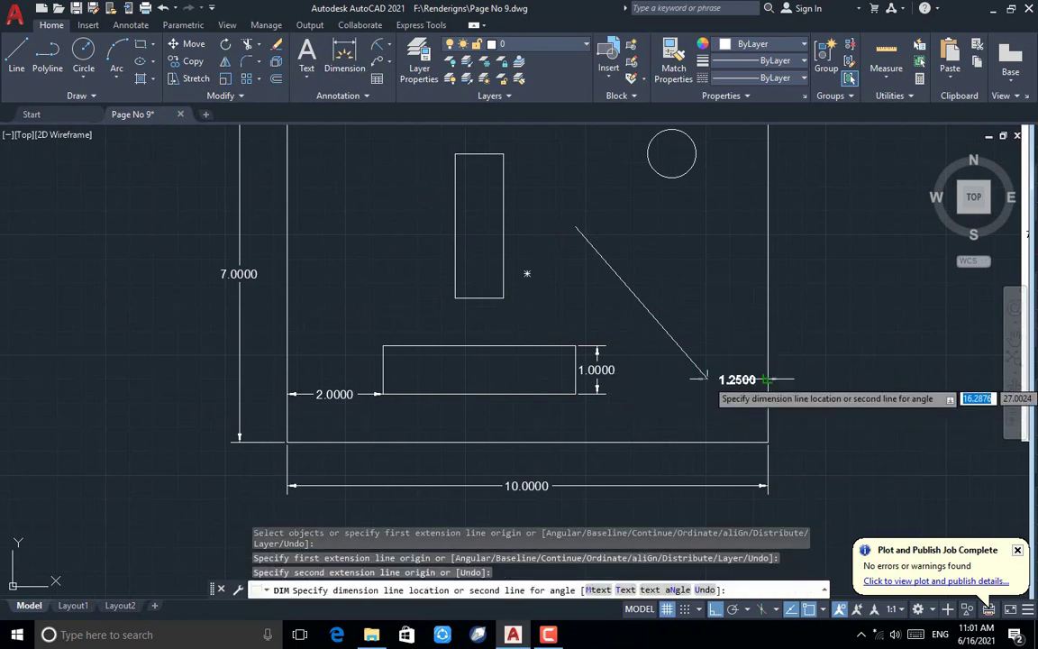
click(767, 397)
key(Return)
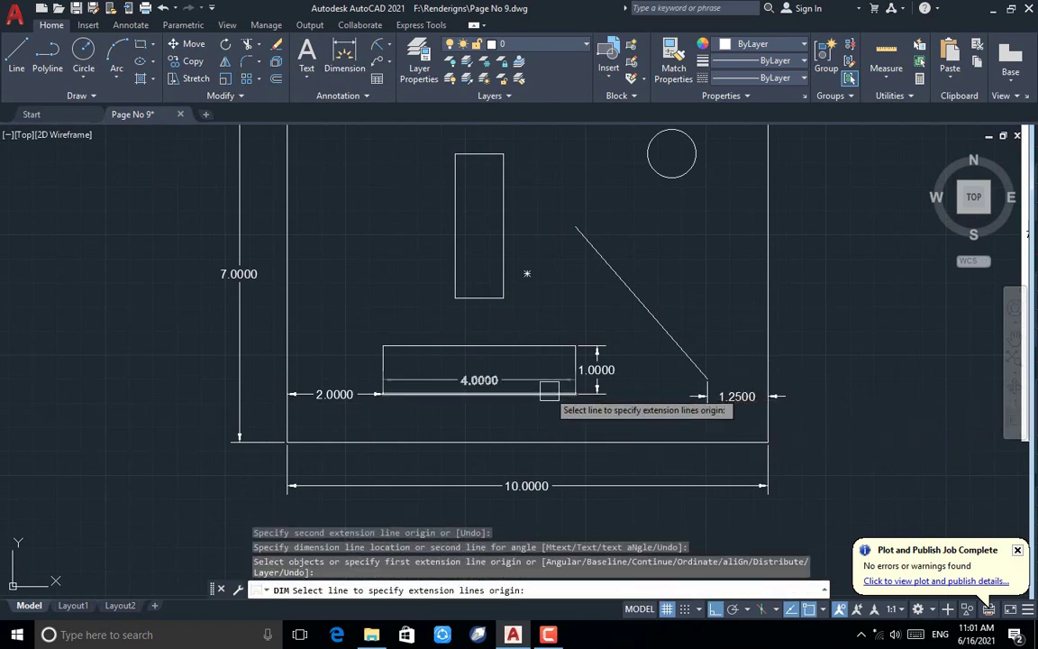
Dimension the horizontal distance from the diagonal line's upper end to the outer rectangle's right edge, placed just above that end
click(576, 223)
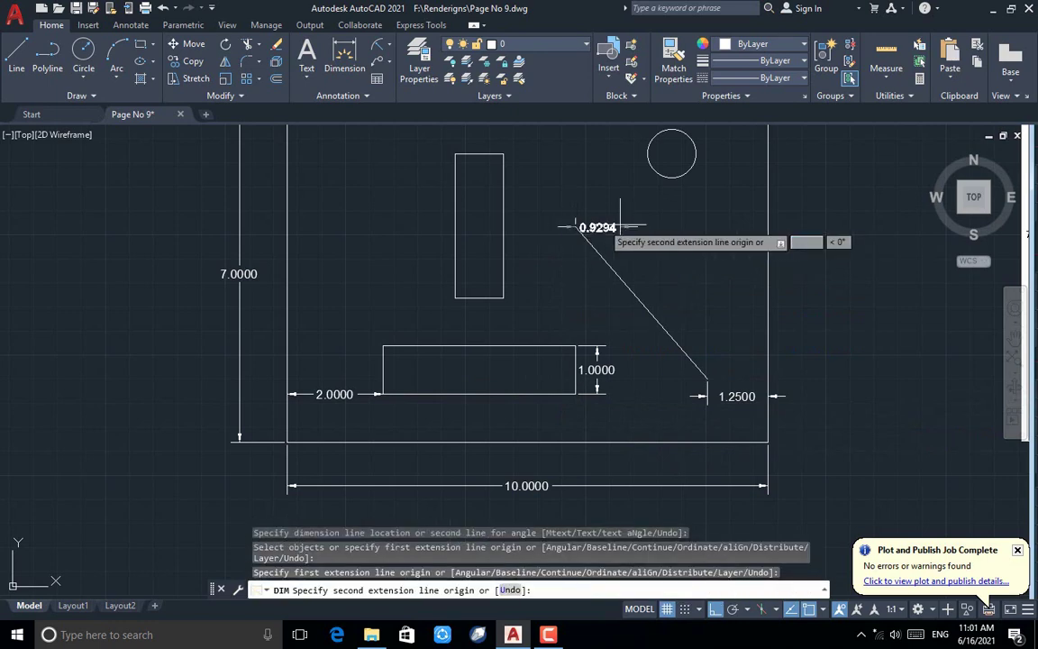
click(767, 228)
click(765, 207)
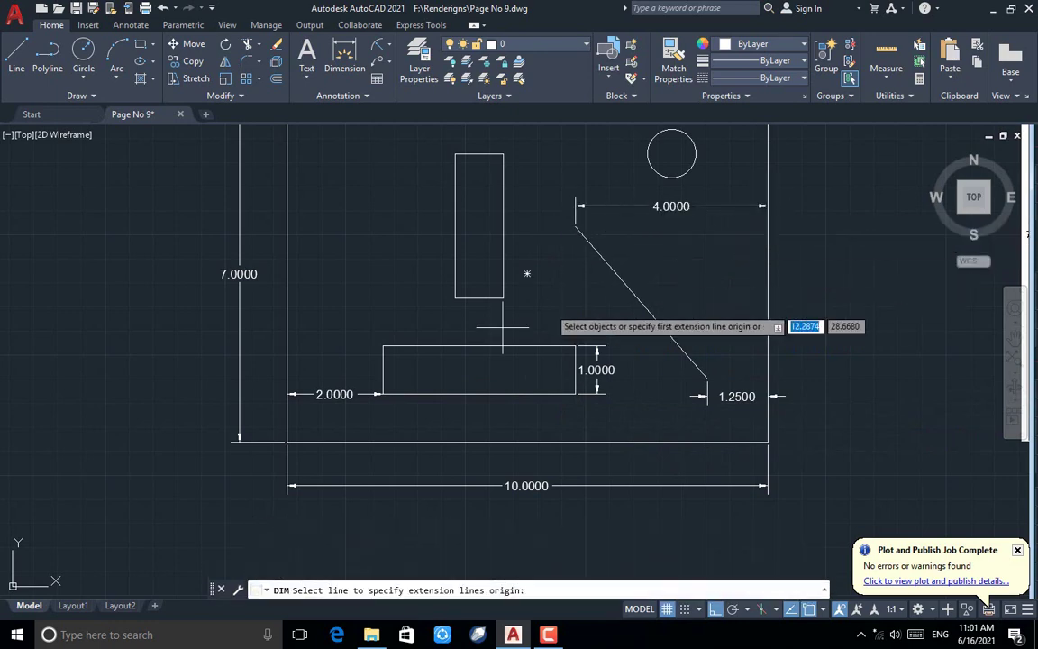
Dimension the height of the upright rectangle just outside its right edge
scroll(470, 330, down, 2)
scroll(476, 237, up, 2)
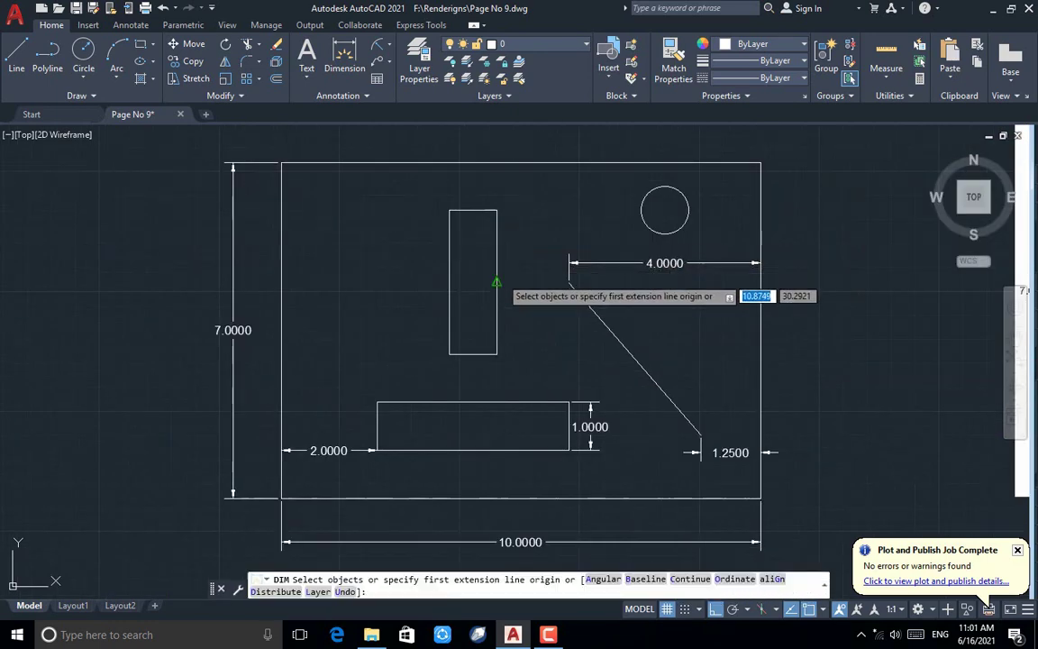
key(Return)
click(499, 318)
click(520, 317)
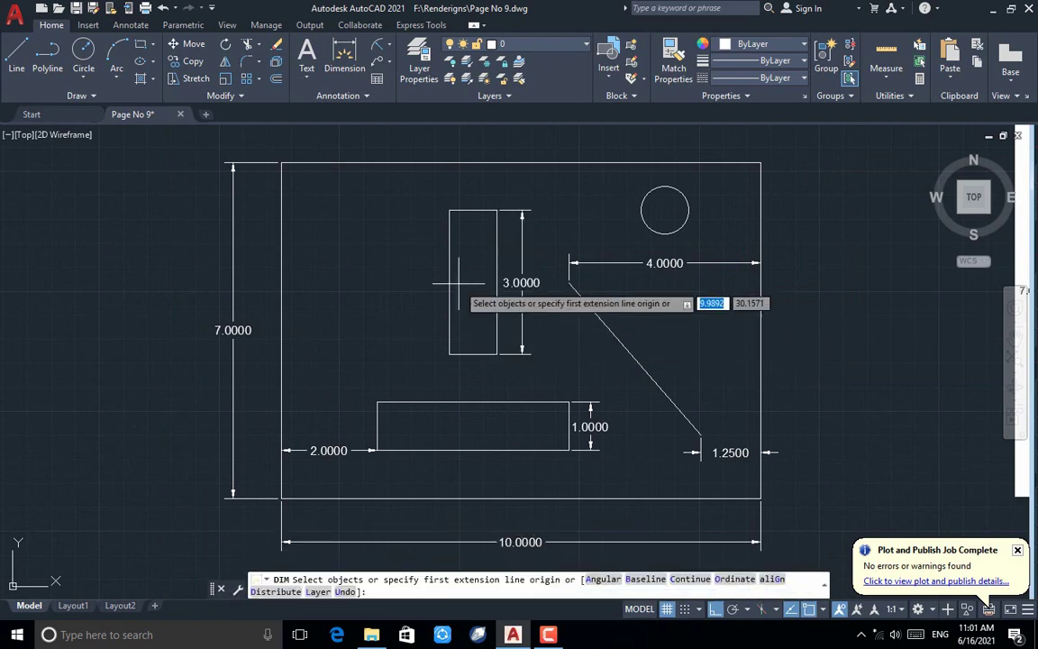
Dimension the width of the upright rectangle just above its top edge
scroll(474, 205, up, 2)
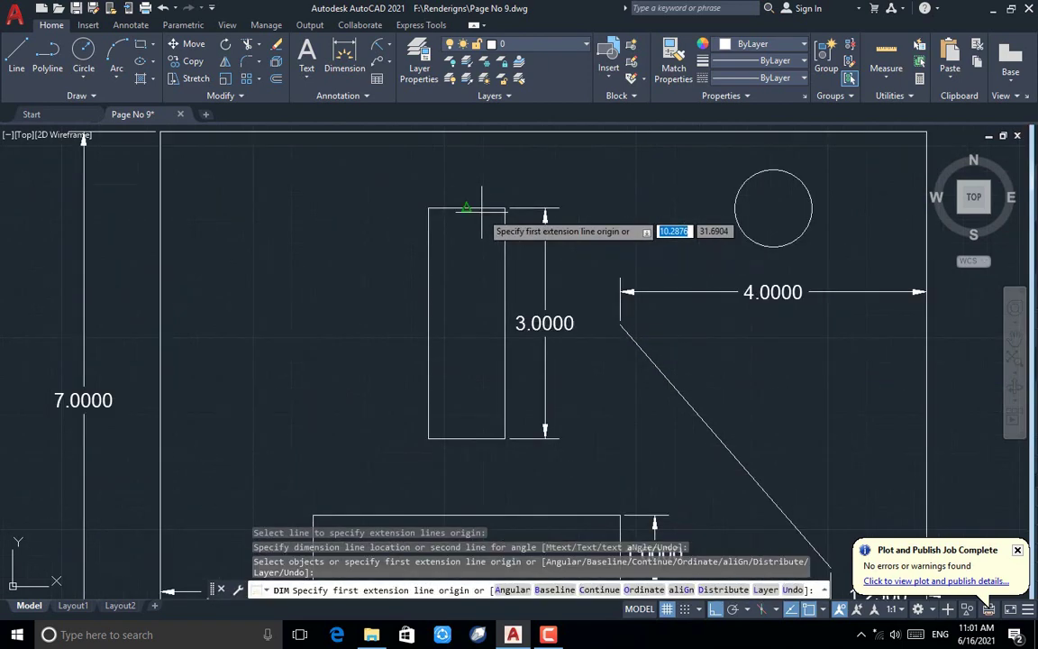
scroll(482, 208, up, 4)
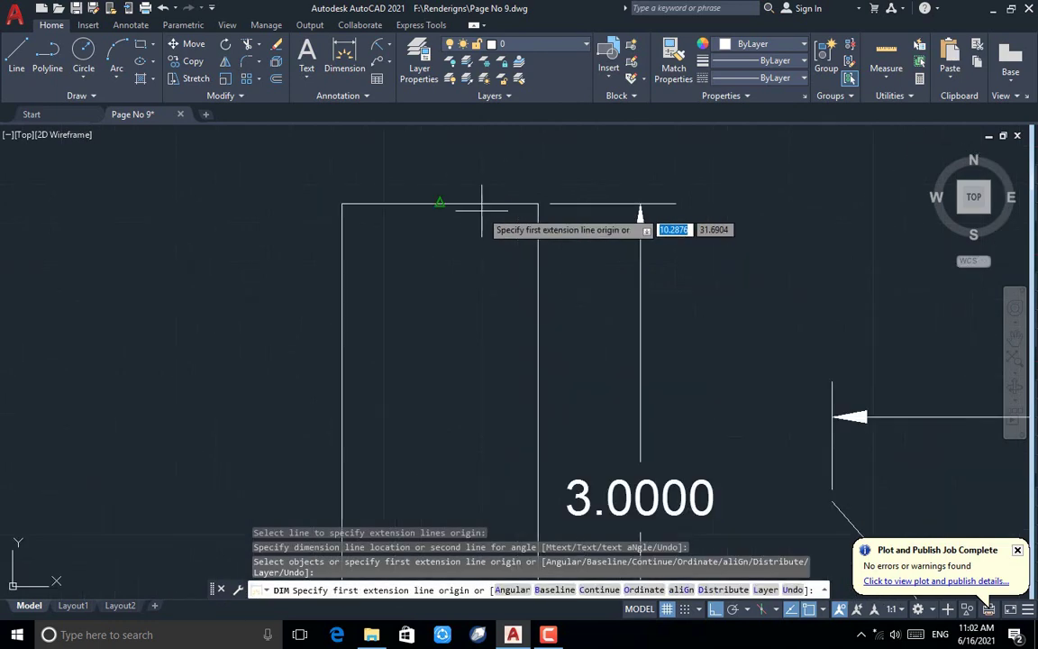
key(Return)
click(483, 207)
click(483, 170)
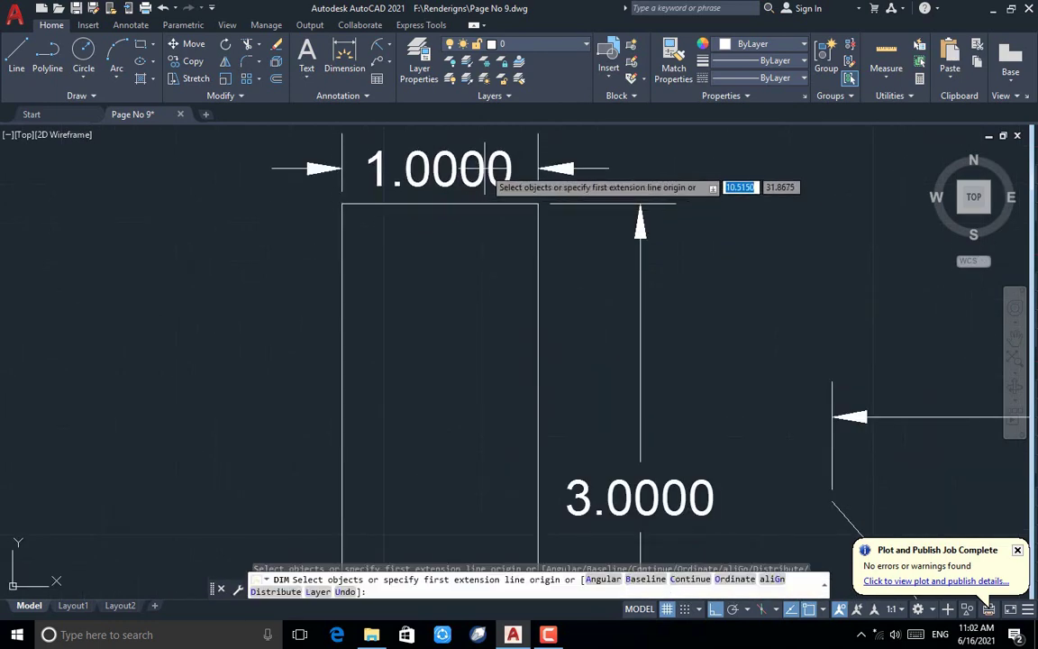
Dimension the vertical distance from the circle's centre to the outer rectangle's top edge, placed to the left of the circle
scroll(372, 301, down, 2)
scroll(371, 300, down, 4)
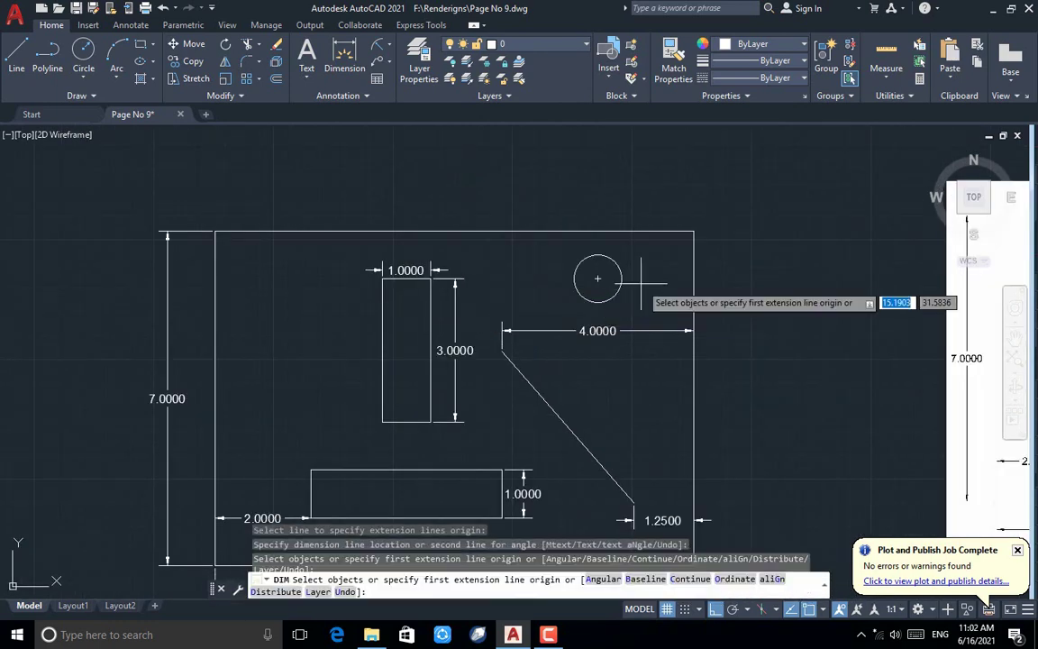
click(597, 280)
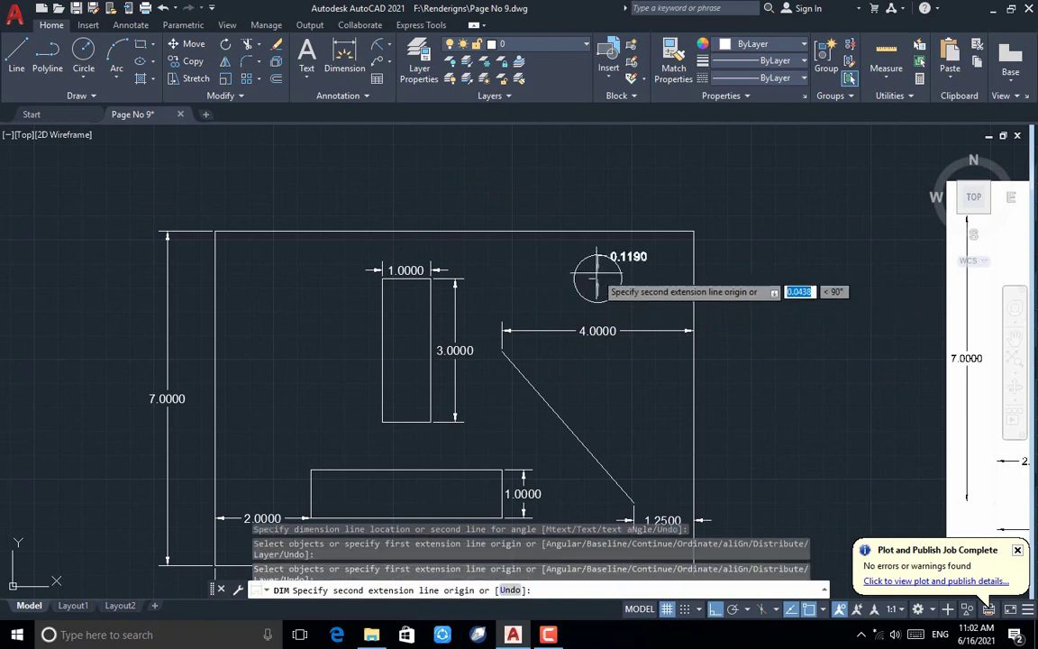
click(595, 232)
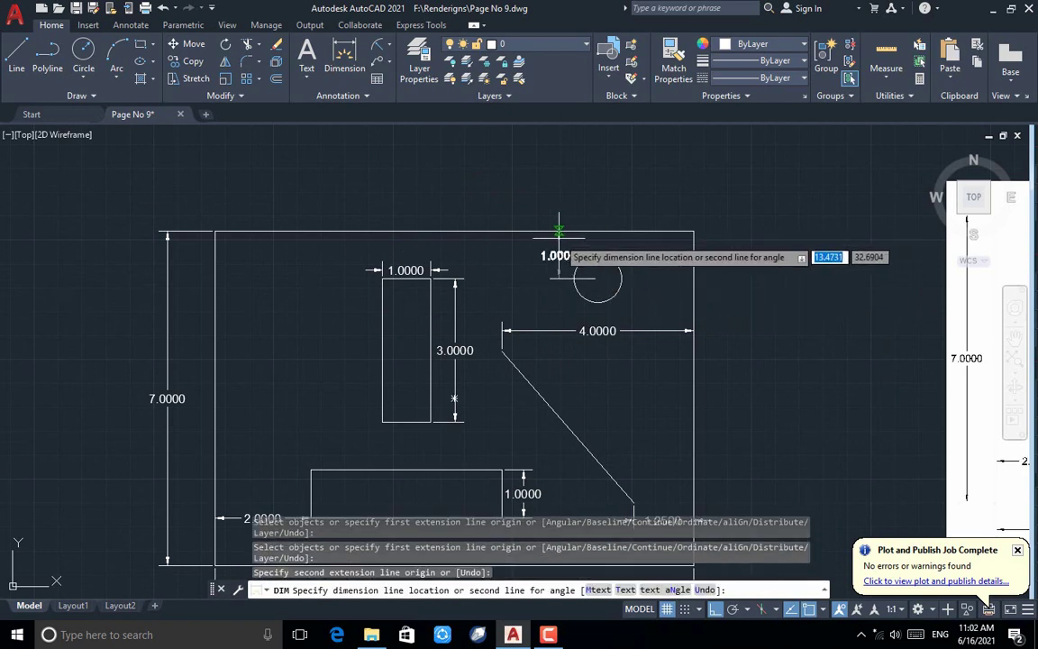
click(559, 231)
Dimension the horizontal distance from the circle's centre to the outer rectangle's right edge, placed just below the circle
click(598, 280)
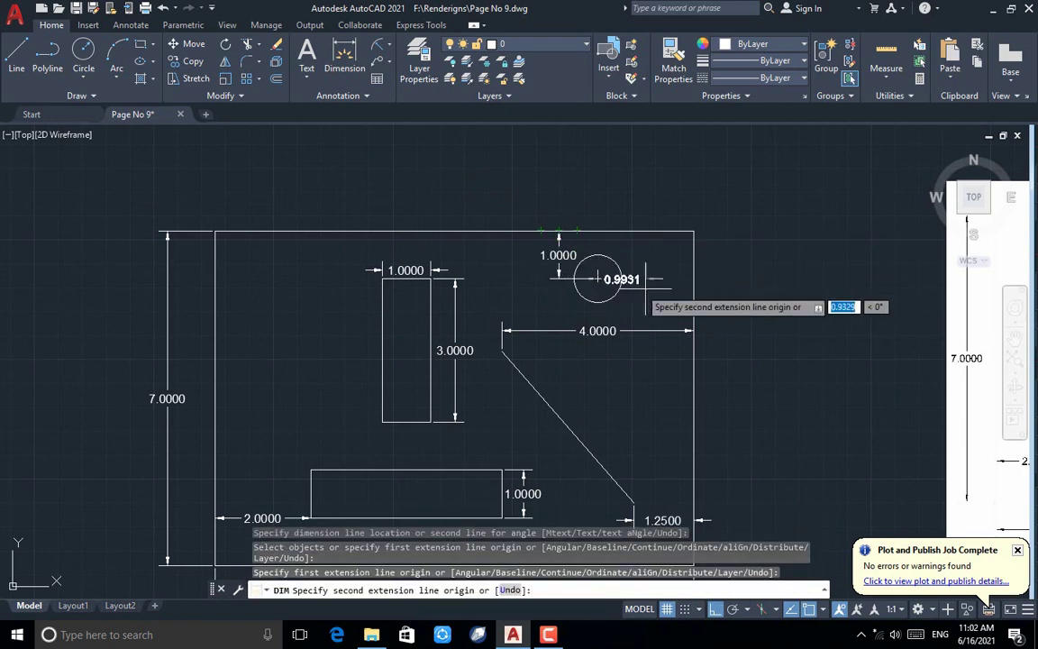
click(691, 280)
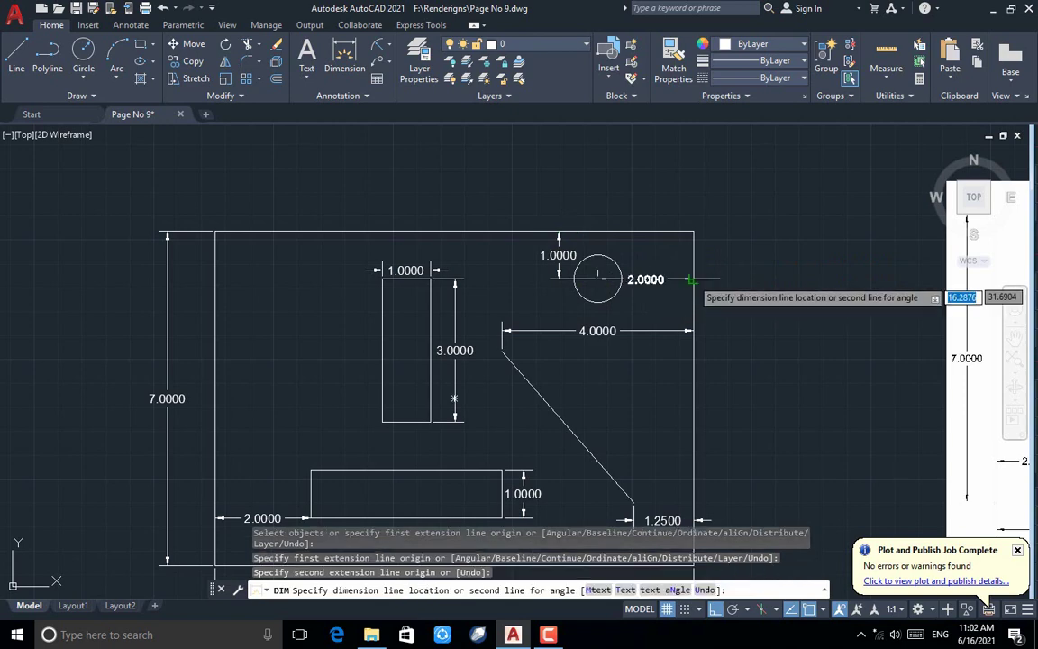
click(692, 309)
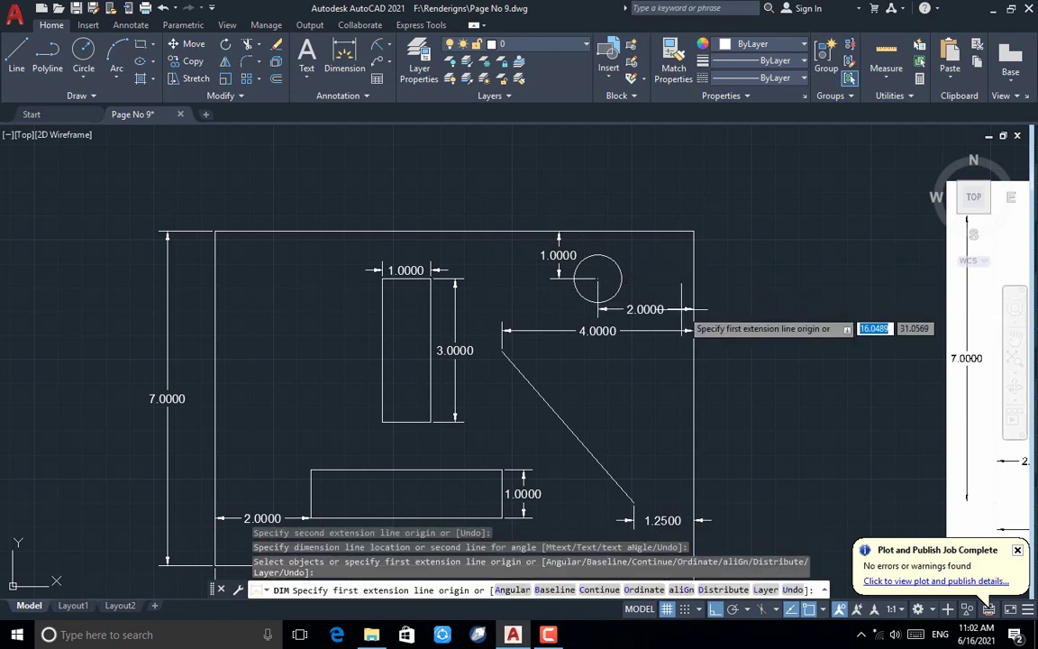
key(Escape)
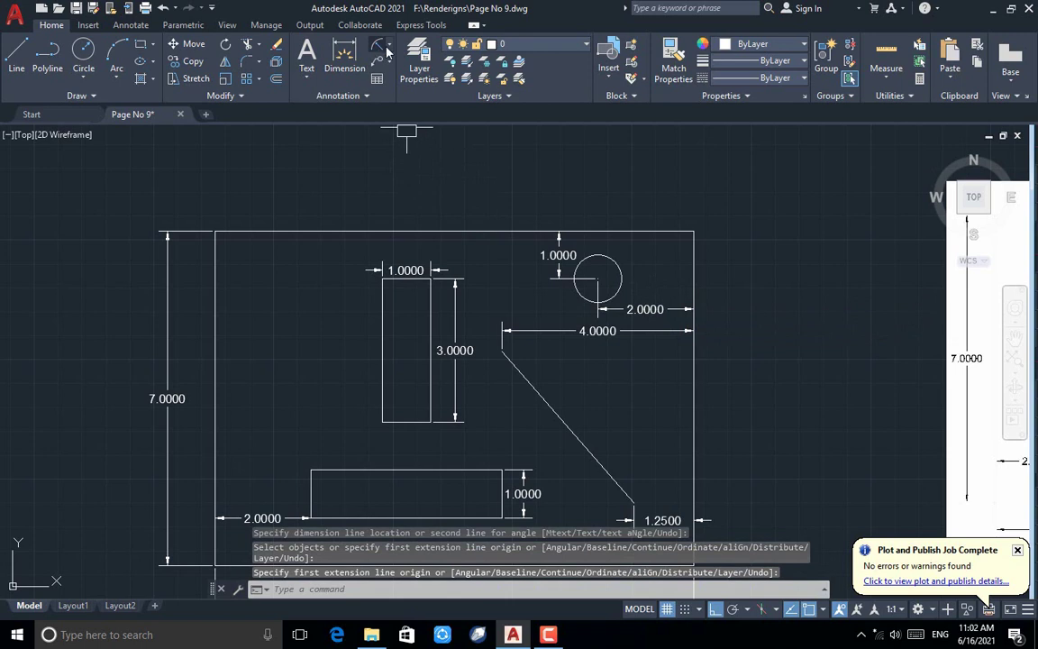
Add a radius dimension to the circle, with its text outside the circle at the lower left
click(388, 53)
click(366, 171)
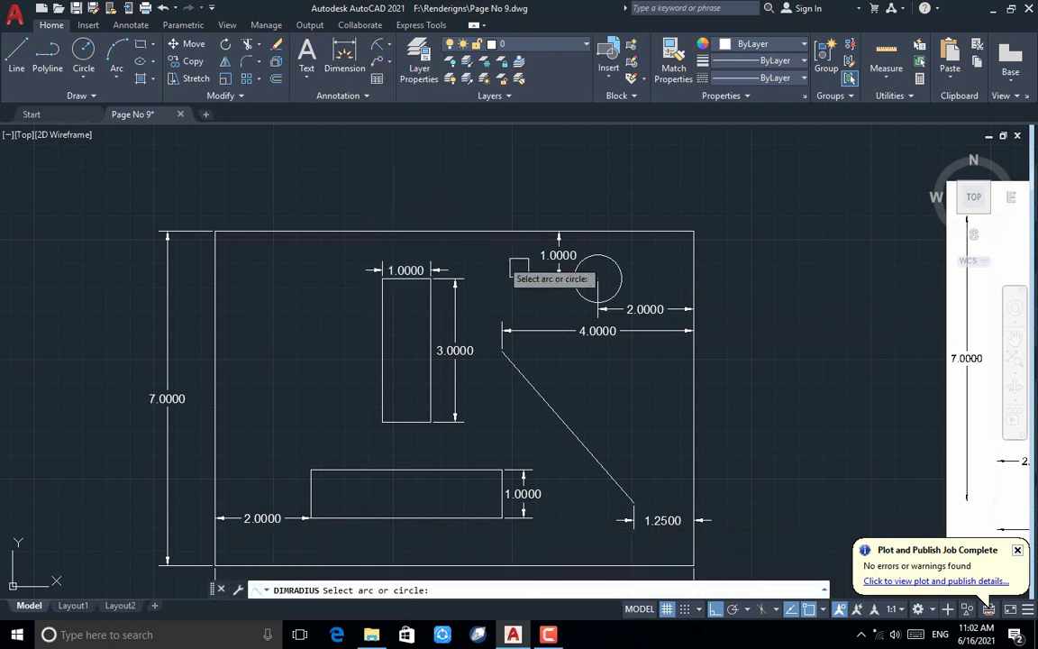
click(576, 294)
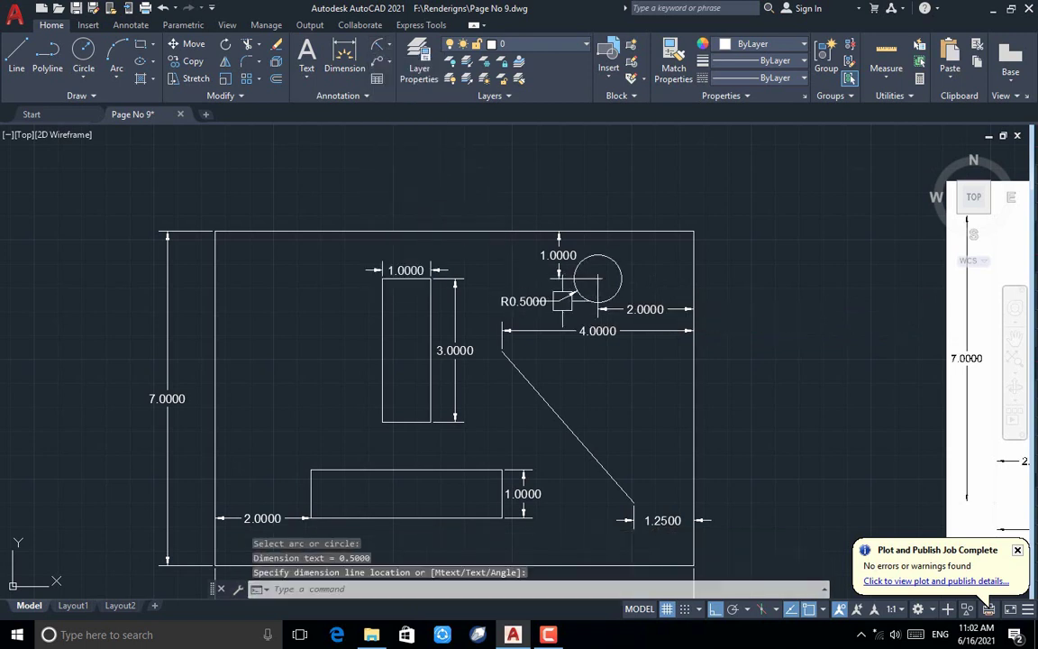
scroll(658, 222, down, 2)
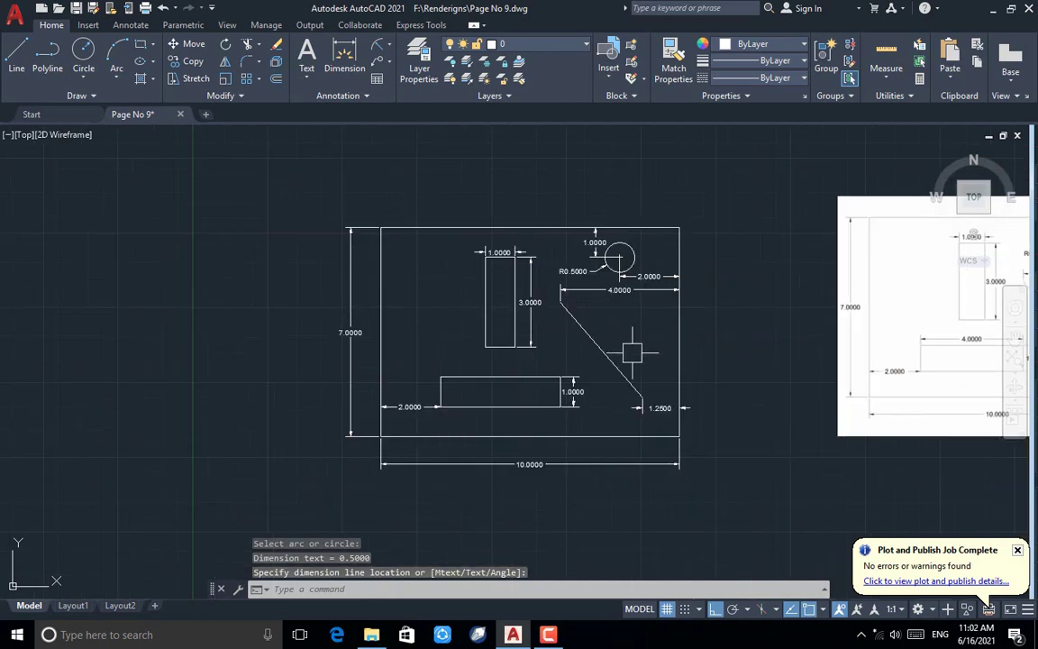